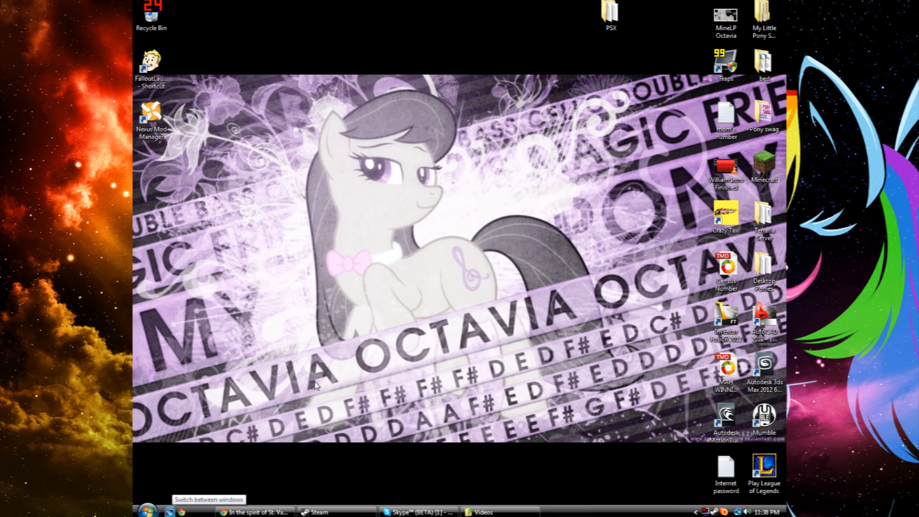
- Switch to Steam and filter the game library to show only tools
{"action": "left_click", "coordinate": [320, 512]}
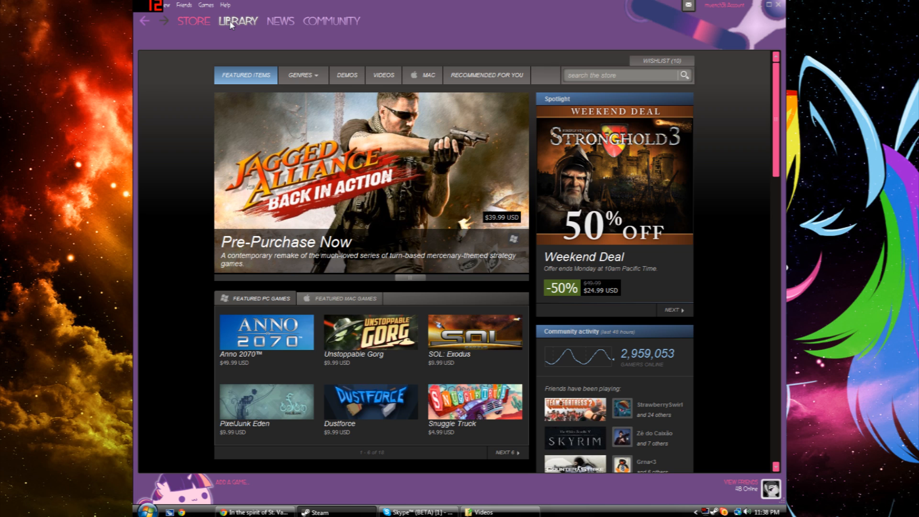
{"action": "left_click", "coordinate": [230, 23]}
{"action": "left_click", "coordinate": [266, 41]}
{"action": "left_click", "coordinate": [266, 55]}
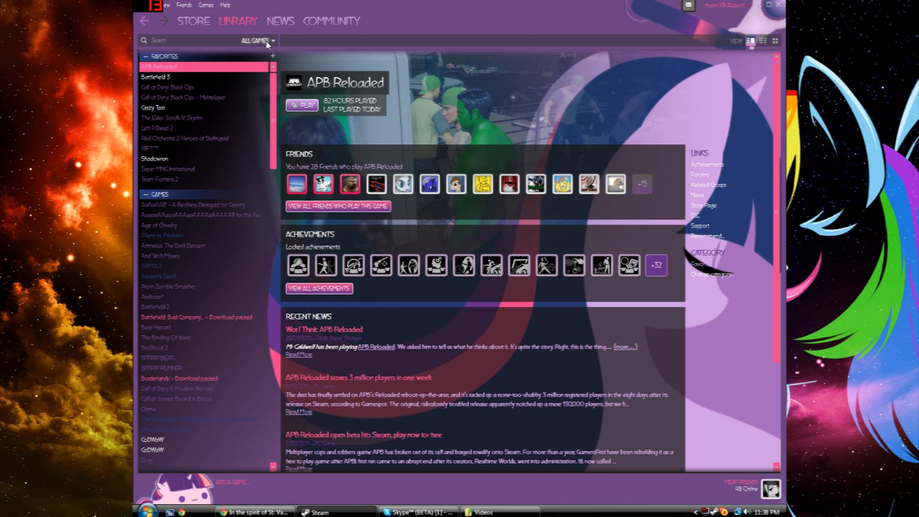
{"action": "left_click", "coordinate": [265, 41]}
{"action": "left_click", "coordinate": [268, 111]}
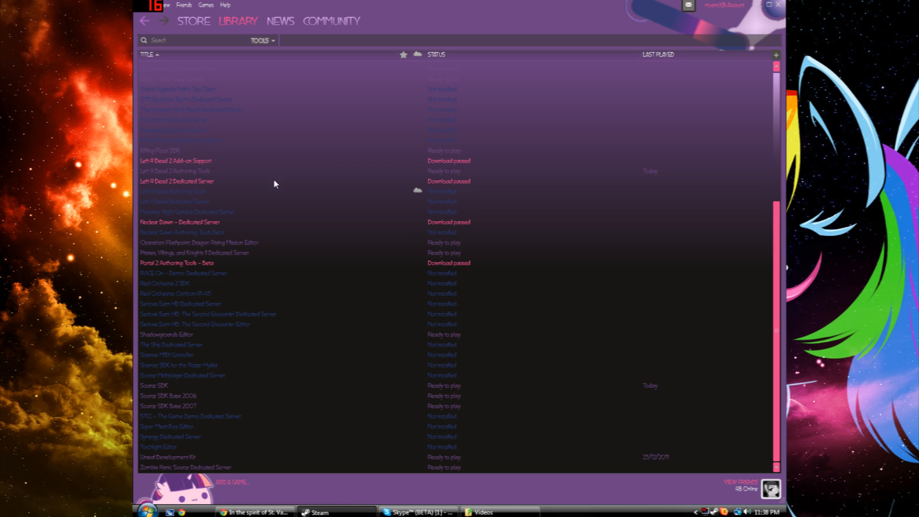
- Launch Source SDK from the list of tools
{"action": "left_click", "coordinate": [163, 386]}
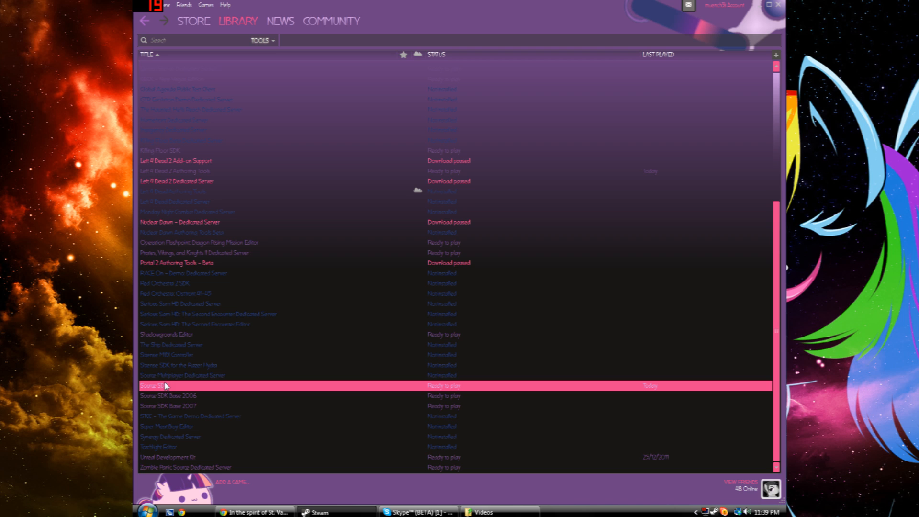
{"action": "right_click", "coordinate": [165, 386]}
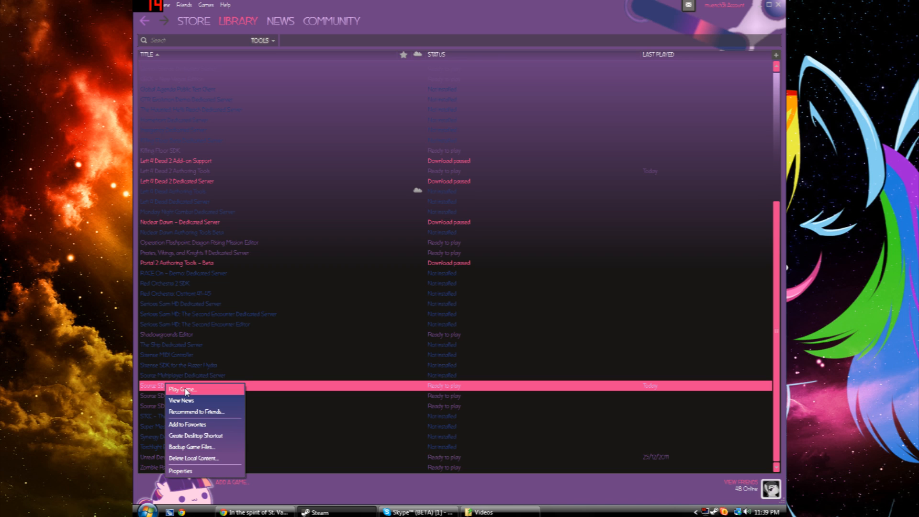
{"action": "left_click", "coordinate": [186, 390]}
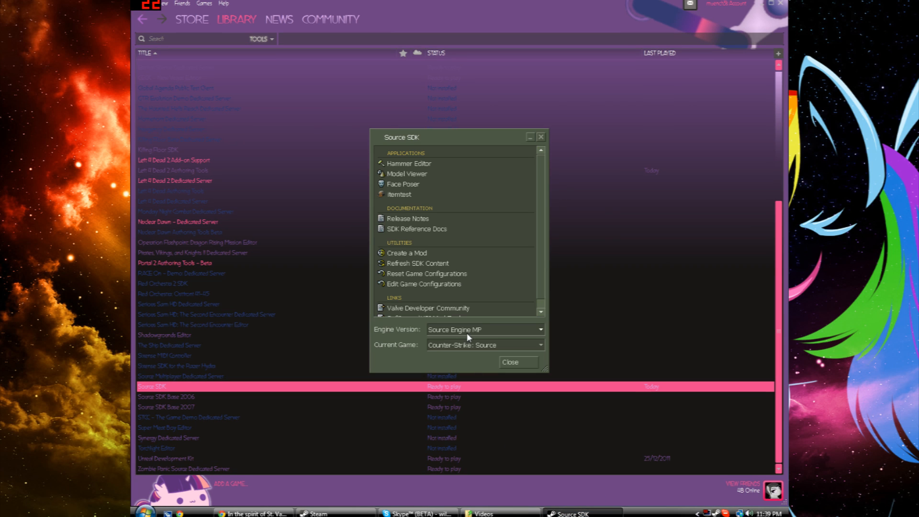
- Choose Source Engine MP as the engine version and Counter-Strike: Source as the current game
{"action": "left_click", "coordinate": [490, 329]}
{"action": "left_click", "coordinate": [491, 328]}
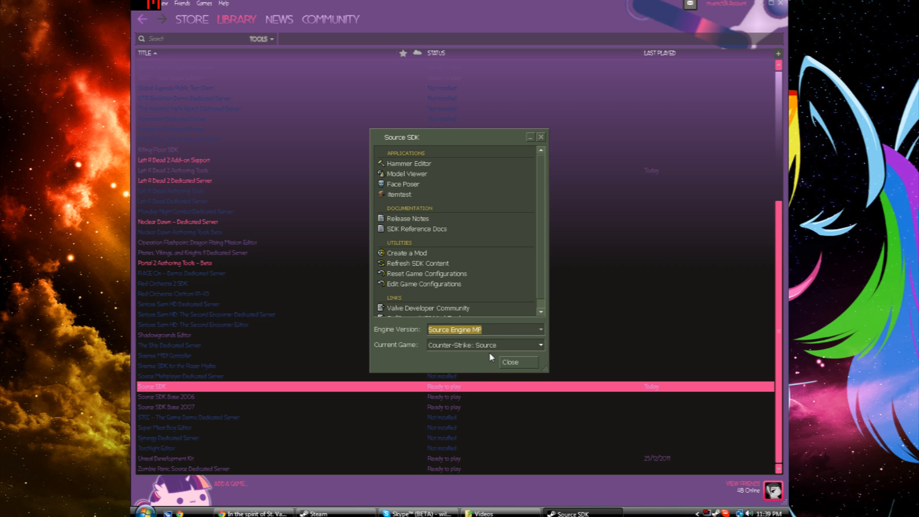
{"action": "left_click", "coordinate": [467, 346]}
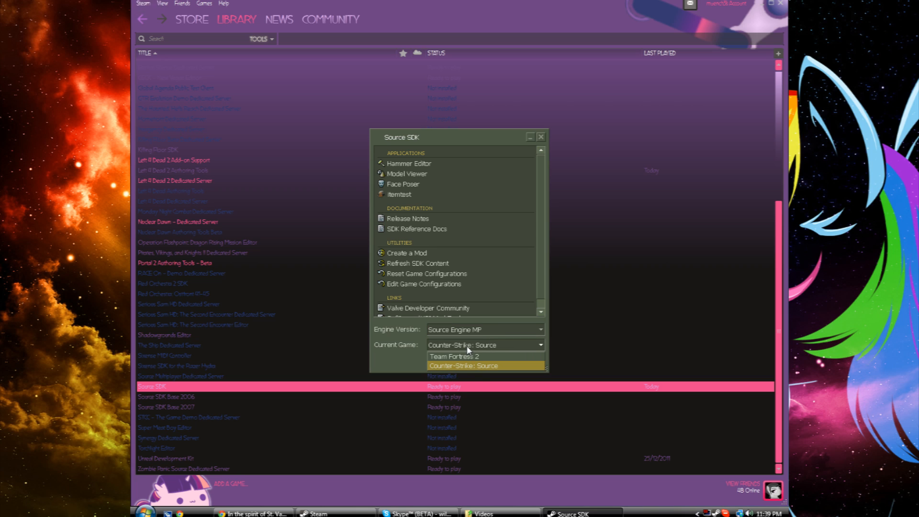
{"action": "left_click", "coordinate": [467, 346]}
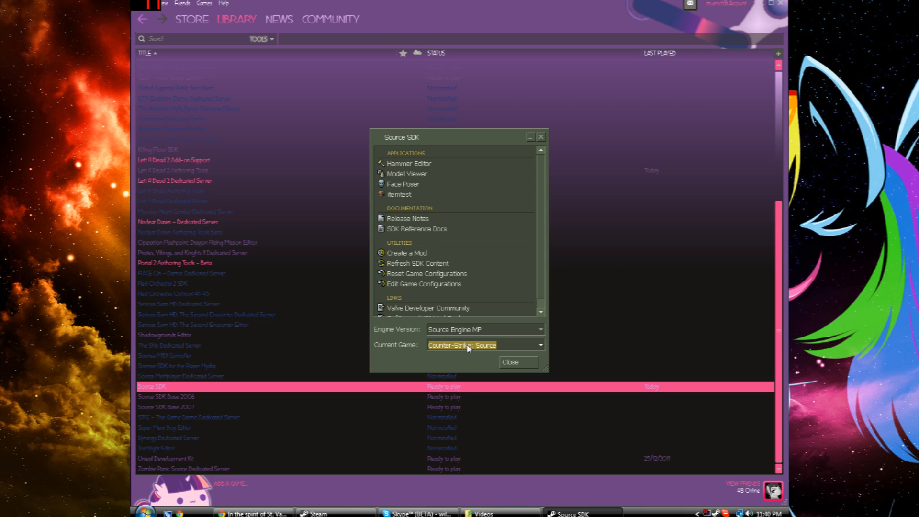
- Launch Hammer Editor and create a new empty map
{"action": "left_click", "coordinate": [423, 164]}
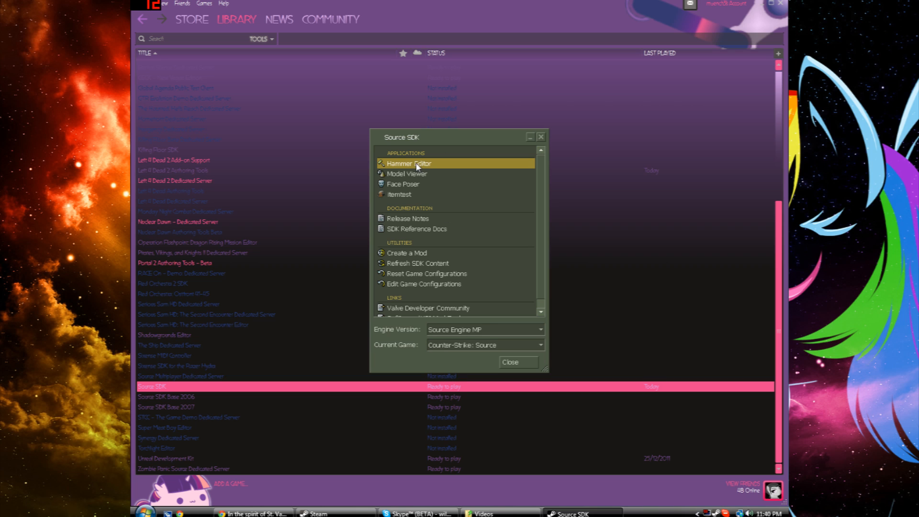
{"action": "double_click", "coordinate": [419, 165]}
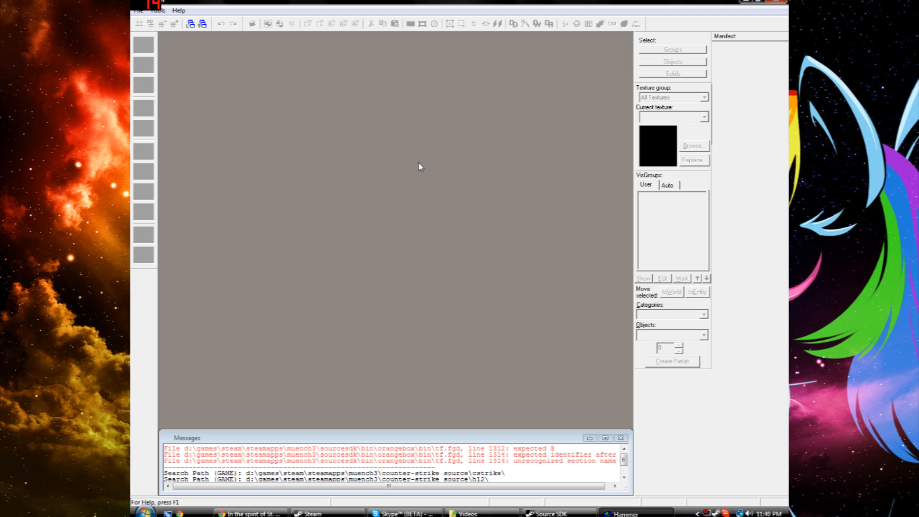
{"action": "left_click", "coordinate": [140, 10]}
{"action": "left_click", "coordinate": [149, 21]}
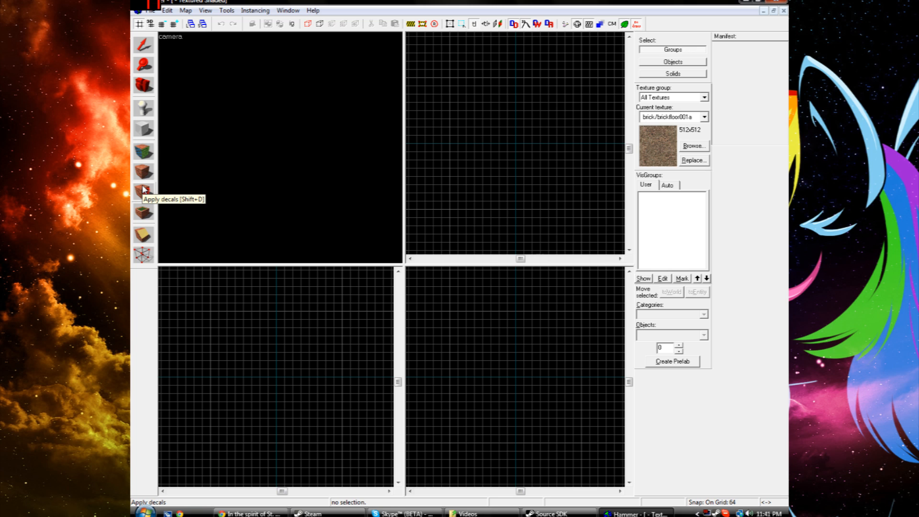
- Outline a primitive block of 512 by 512 units, 64 units high, in the upper 2D view with the Block tool
{"action": "left_click", "coordinate": [144, 234]}
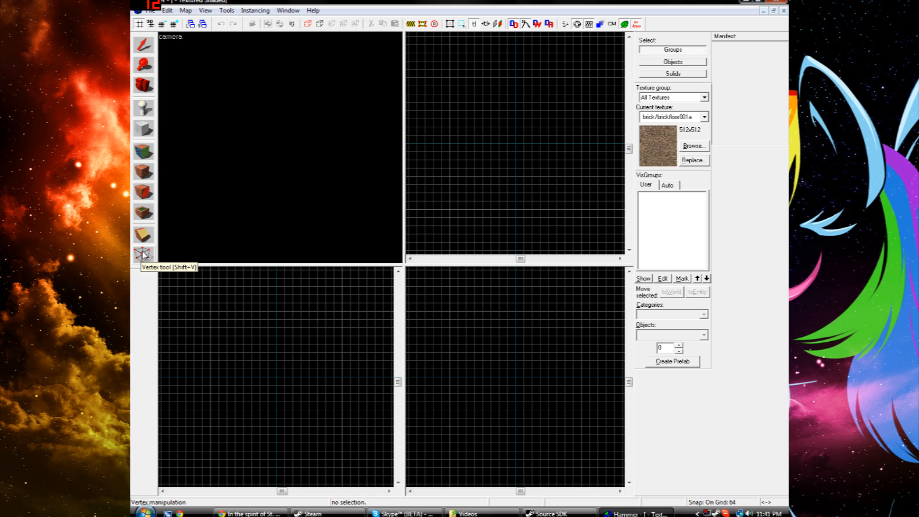
{"action": "left_click", "coordinate": [144, 129]}
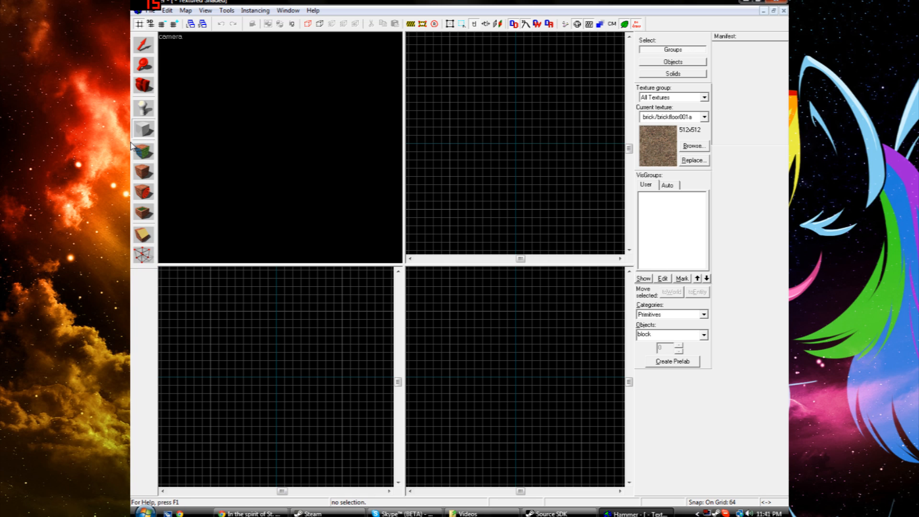
{"action": "left_click", "coordinate": [448, 79]}
{"action": "left_click_drag", "start_coordinate": [489, 112], "coordinate": [532, 156]}
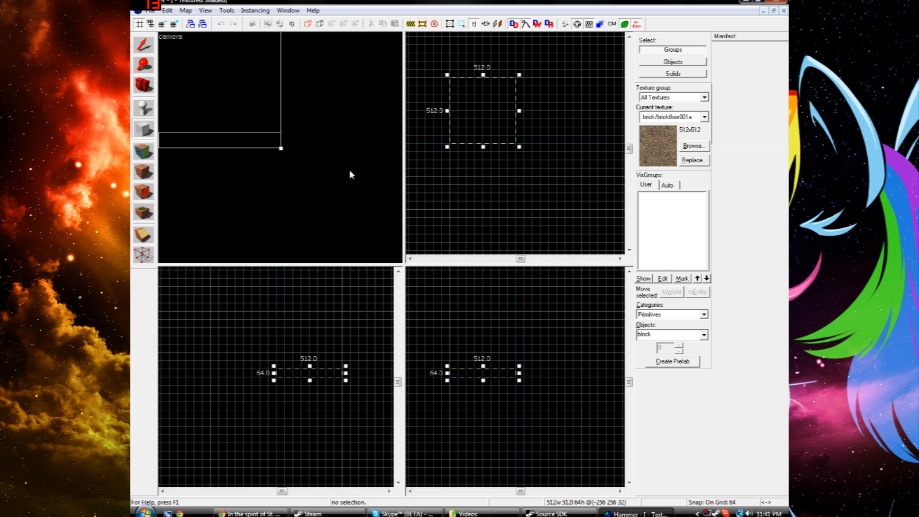
- Set the camera view to 3D Shaded Textured Polygons and create the outlined block with the brick/brickfloor001a texture
{"action": "left_click", "coordinate": [172, 38]}
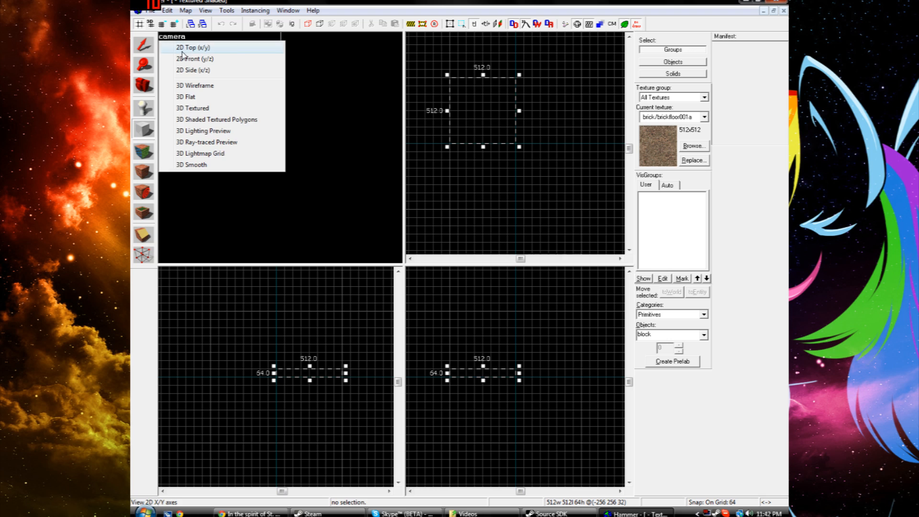
{"action": "left_click", "coordinate": [195, 121]}
{"action": "key", "text": "s"}
{"action": "key", "text": "a"}
{"action": "key", "text": "a"}
{"action": "key", "text": "w"}
{"action": "key", "text": "s"}
{"action": "key", "text": "Return"}
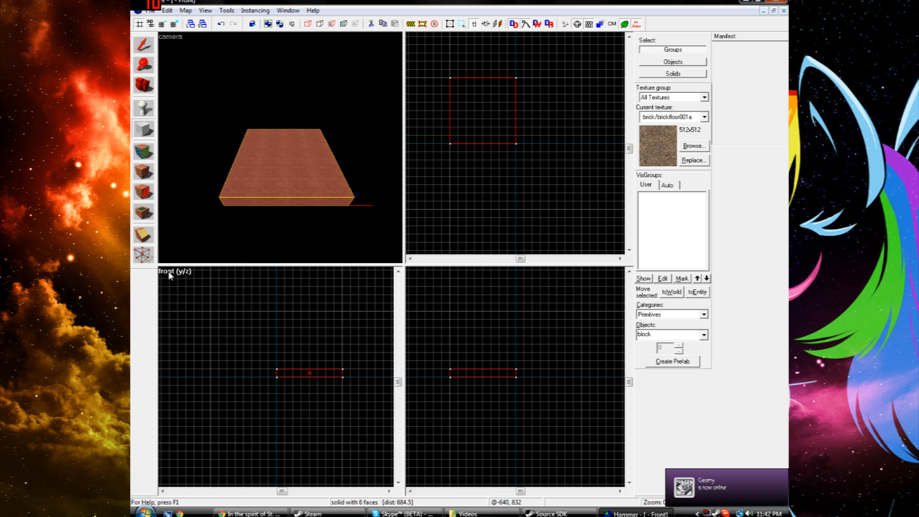
- Place an info_player_terrorist entity on the top surface of the floor block
{"action": "left_click", "coordinate": [143, 111]}
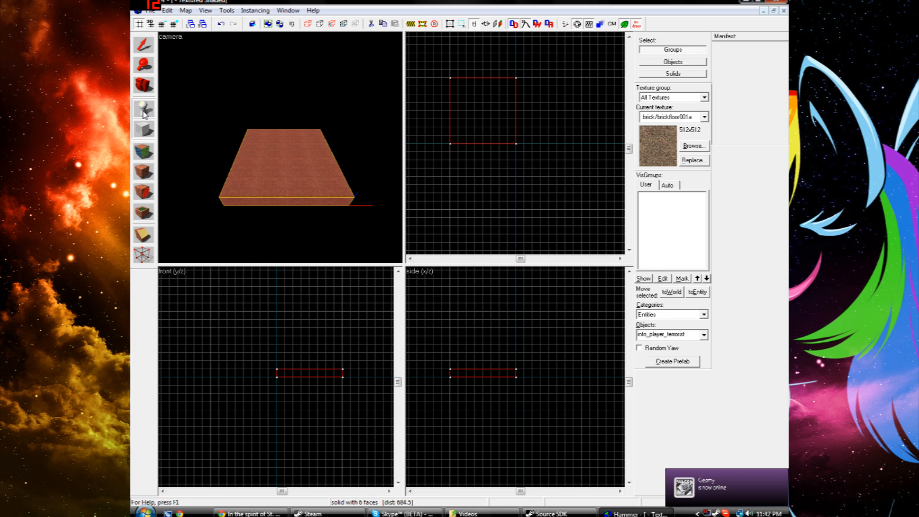
{"action": "left_click", "coordinate": [284, 170]}
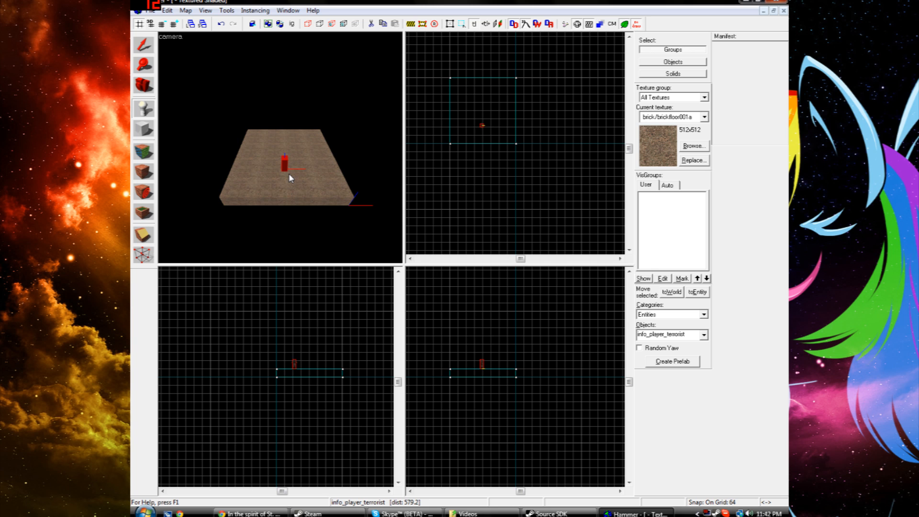
- Examine the placed player spawn and the floor from different distances and angles in the camera view
{"action": "scroll", "coordinate": [289, 173], "scroll_direction": "up", "scroll_amount": 5}
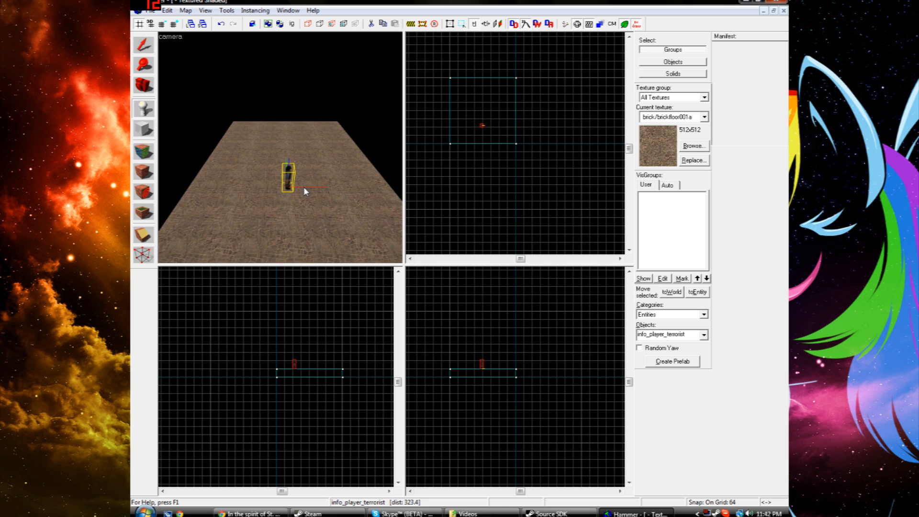
{"action": "scroll", "coordinate": [304, 188], "scroll_direction": "down", "scroll_amount": 8}
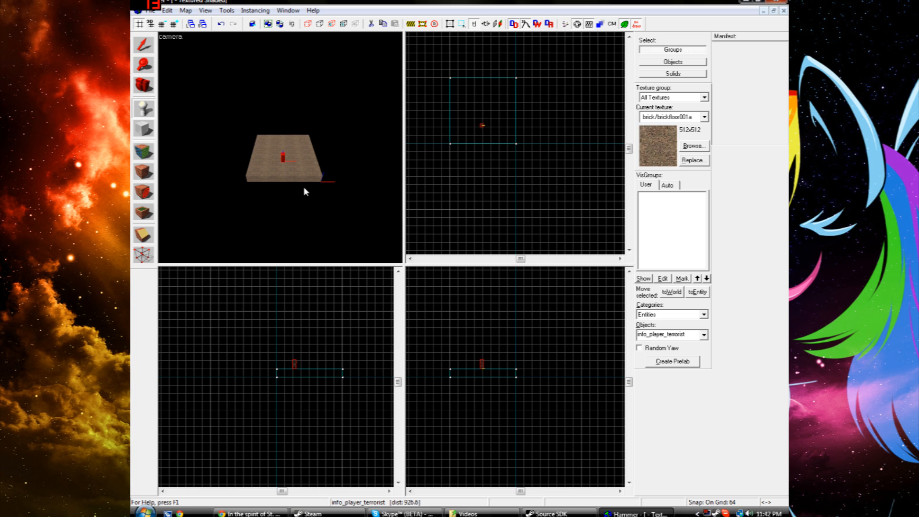
{"action": "scroll", "coordinate": [304, 188], "scroll_direction": "up", "scroll_amount": 9}
{"action": "scroll", "coordinate": [303, 186], "scroll_direction": "up", "scroll_amount": 1}
{"action": "key", "text": "Up"}
{"action": "key", "text": "a"}
{"action": "key", "text": "a"}
{"action": "key", "text": "d"}
{"action": "key", "text": "a"}
{"action": "key", "text": "d"}
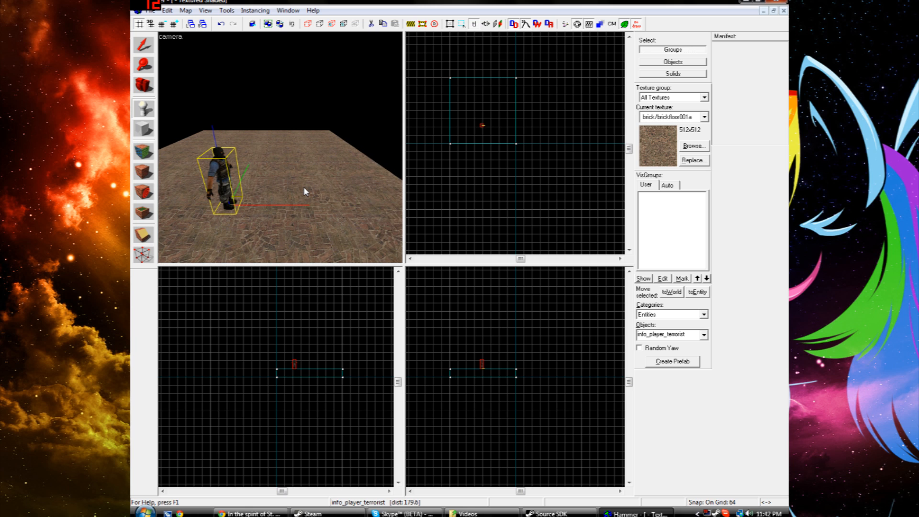
{"action": "key", "text": "Right"}
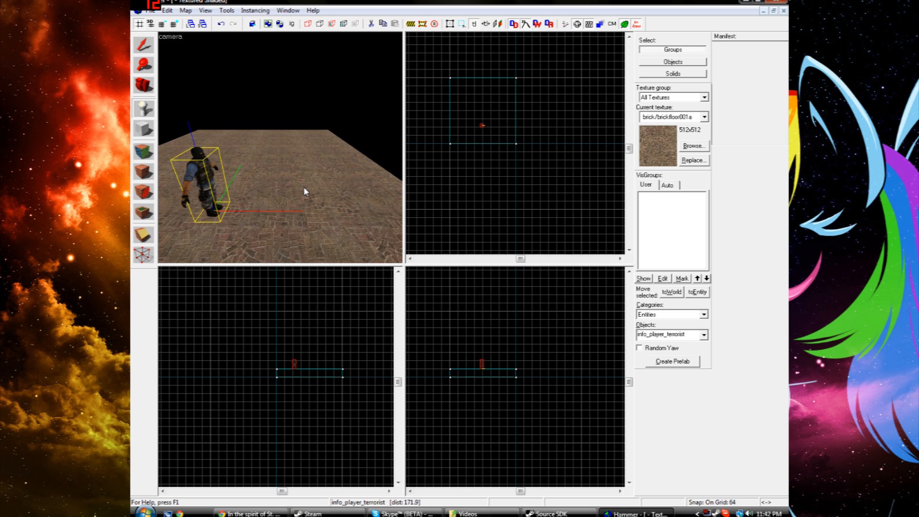
{"action": "key", "text": "Left"}
{"action": "key", "text": "w"}
{"action": "key", "text": "Right"}
{"action": "key", "text": "Left"}
{"action": "key", "text": "s"}
{"action": "key", "text": "Right"}
{"action": "key", "text": "Right"}
{"action": "key", "text": "s"}
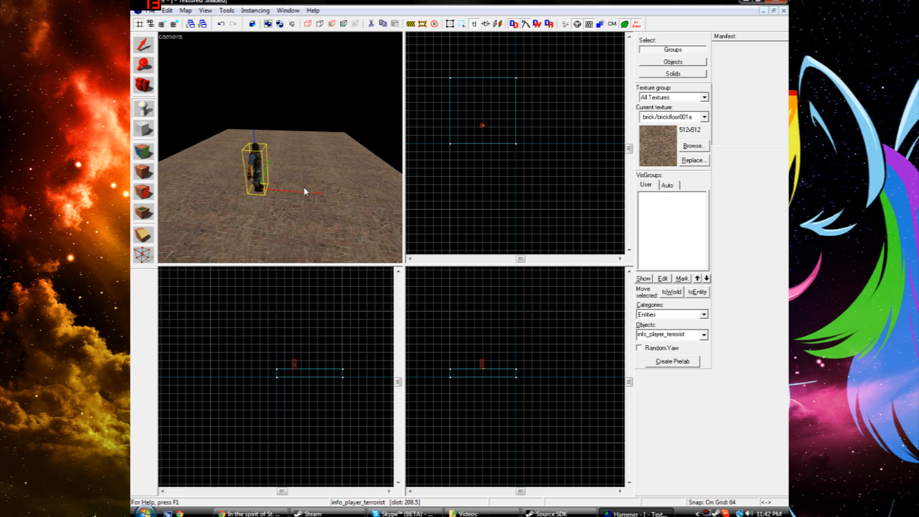
{"action": "key", "text": "Right"}
{"action": "key", "text": "Left"}
{"action": "key", "text": "Left"}
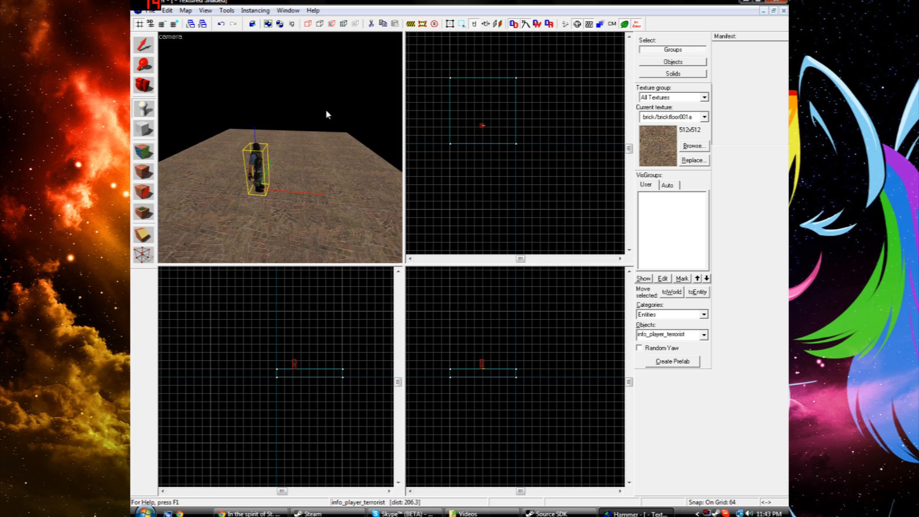
{"action": "key", "text": "Right"}
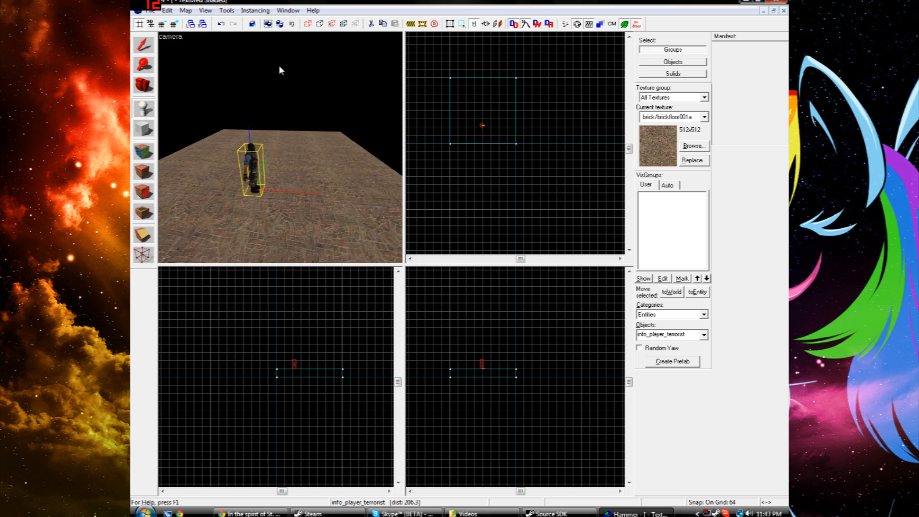
{"action": "key", "text": "Left"}
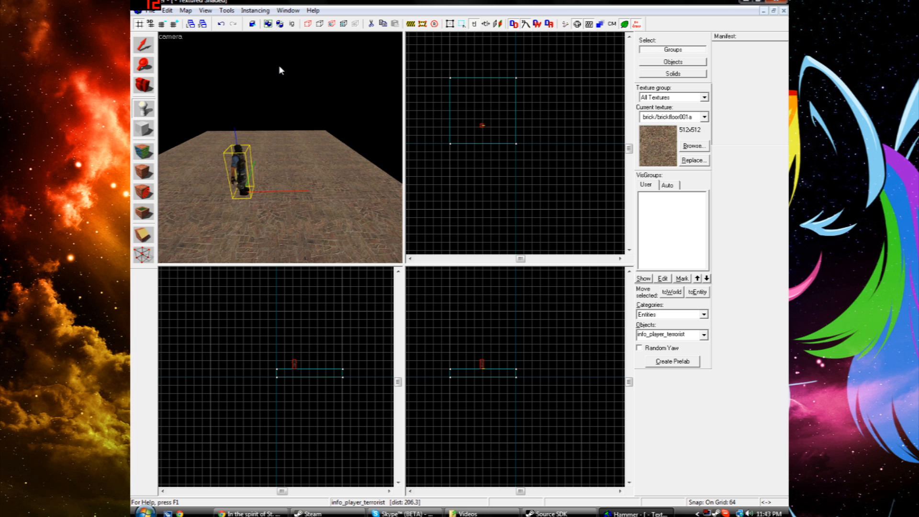
- Save the map as Playthegame, and compile and run it with BSP, VIS and RAD set to Normal
{"action": "key", "text": "ctrl+s"}
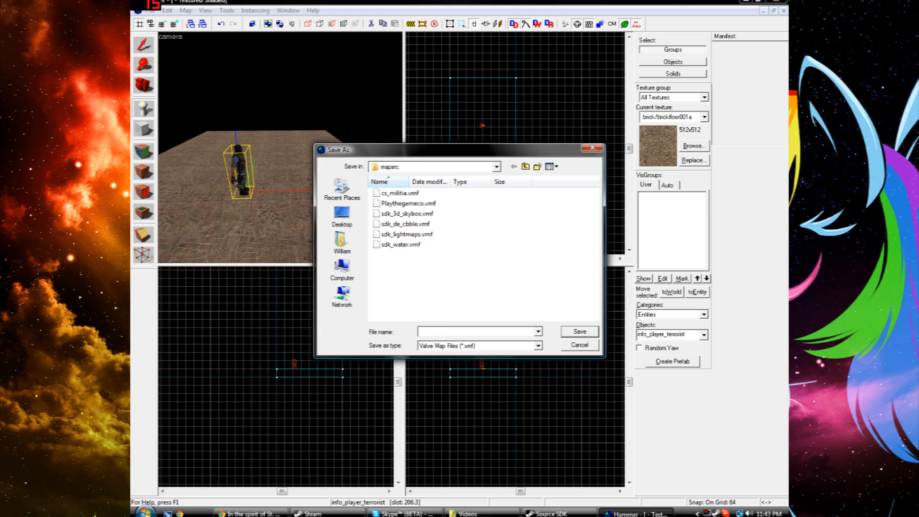
{"action": "type", "text": "Platyt"}
{"action": "key", "text": "BackSpace"}
{"action": "type", "text": "ythegame"}
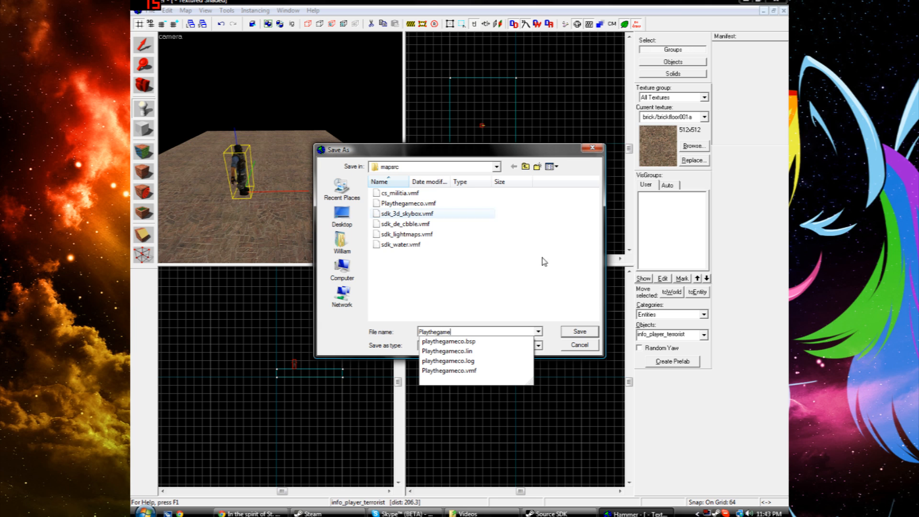
{"action": "left_click", "coordinate": [578, 333]}
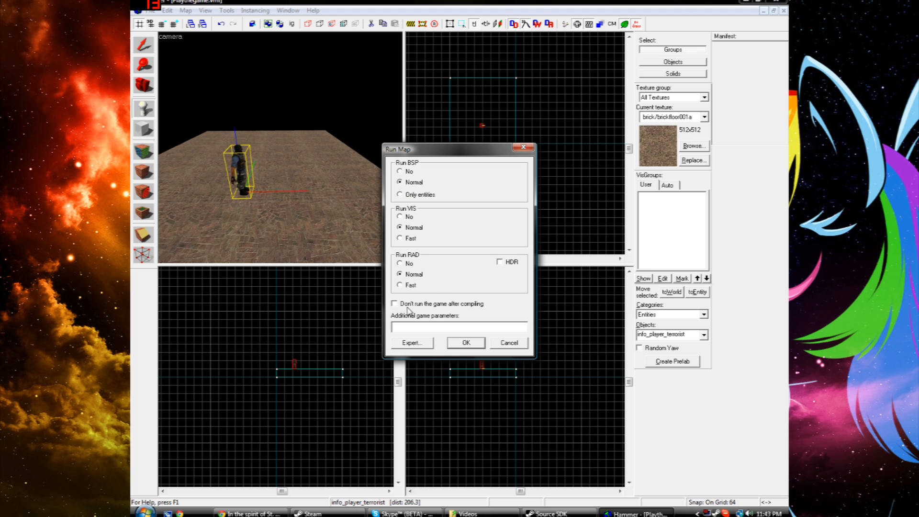
{"action": "left_click", "coordinate": [467, 342]}
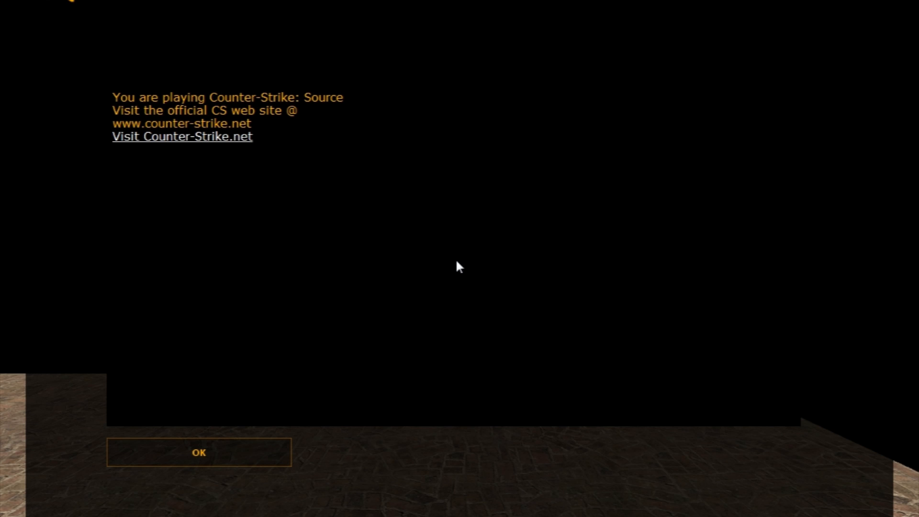
- Dismiss the welcome message and join the match with auto-assigned team and the Guerilla Warfare character
{"action": "left_click", "coordinate": [242, 453]}
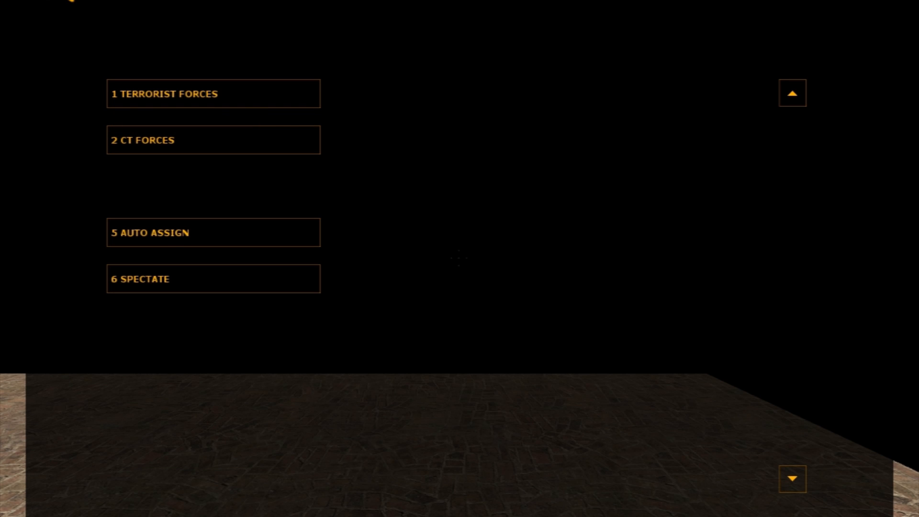
{"action": "left_click", "coordinate": [162, 237]}
{"action": "left_click", "coordinate": [222, 230]}
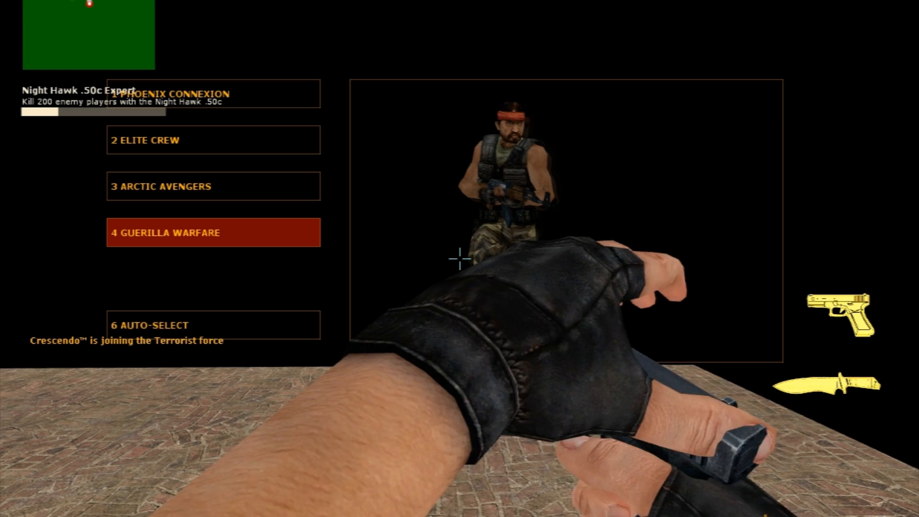
- Test the map in game by switching to the knife and back to the pistol
{"action": "key", "text": "3"}
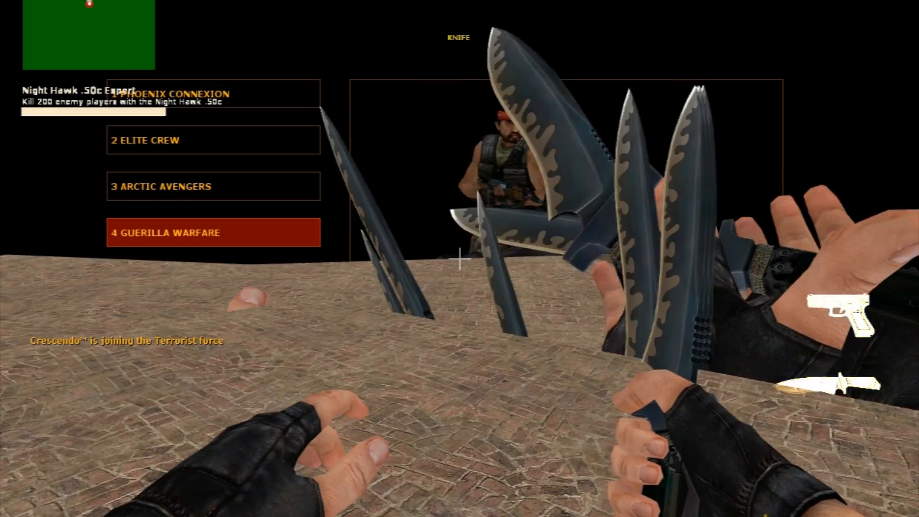
{"action": "key", "text": "2"}
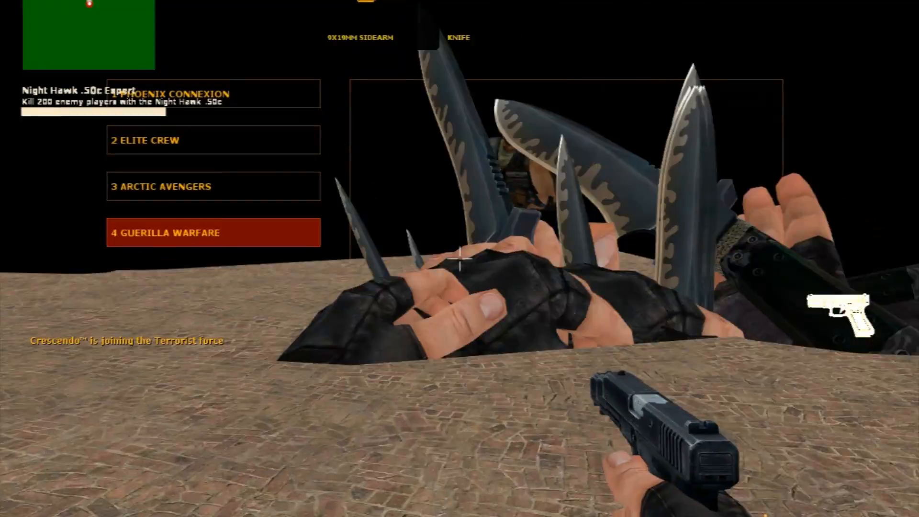
- Test the map in game by firing the pistol into the empty surroundings and at the brick floor
{"action": "left_click", "coordinate": [459, 259]}
{"action": "left_click", "coordinate": [460, 259]}
{"action": "left_click", "coordinate": [459, 259]}
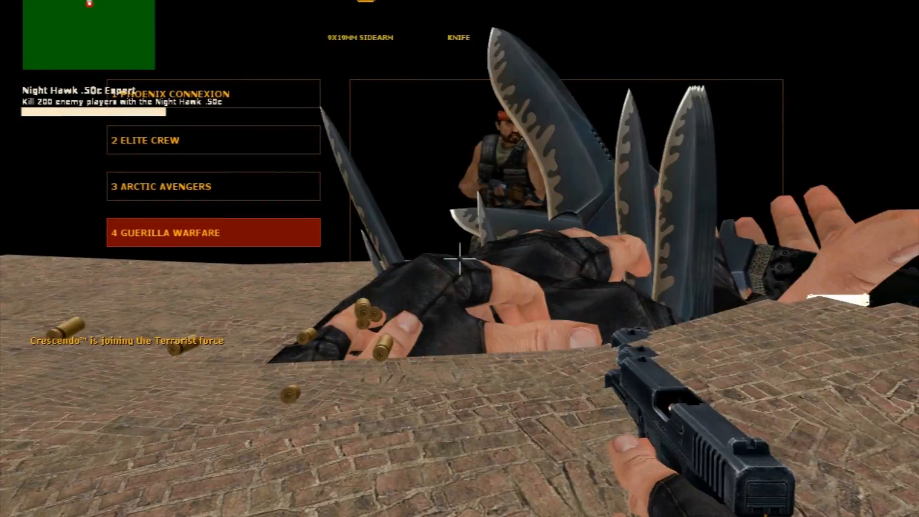
{"action": "left_click", "coordinate": [460, 258]}
{"action": "left_click", "coordinate": [459, 258]}
{"action": "left_click", "coordinate": [459, 258]}
{"action": "left_click", "coordinate": [459, 258]}
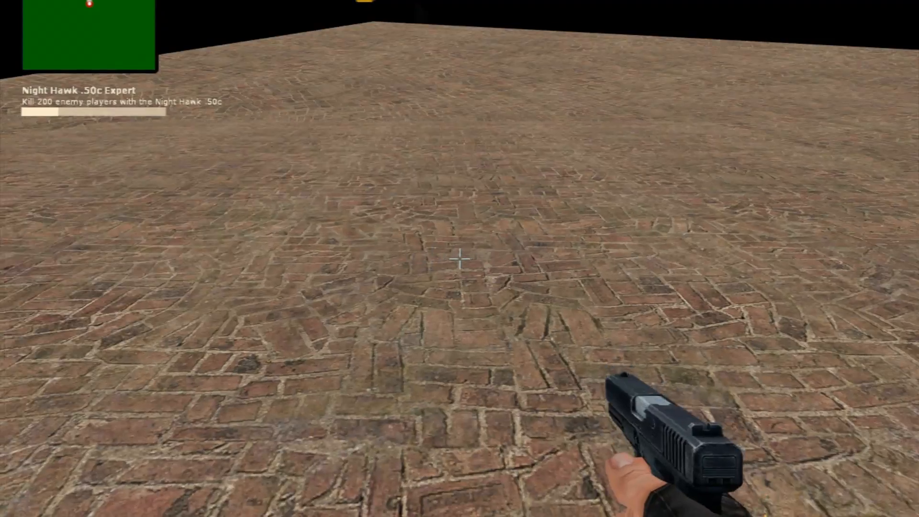
{"action": "left_click", "coordinate": [459, 258]}
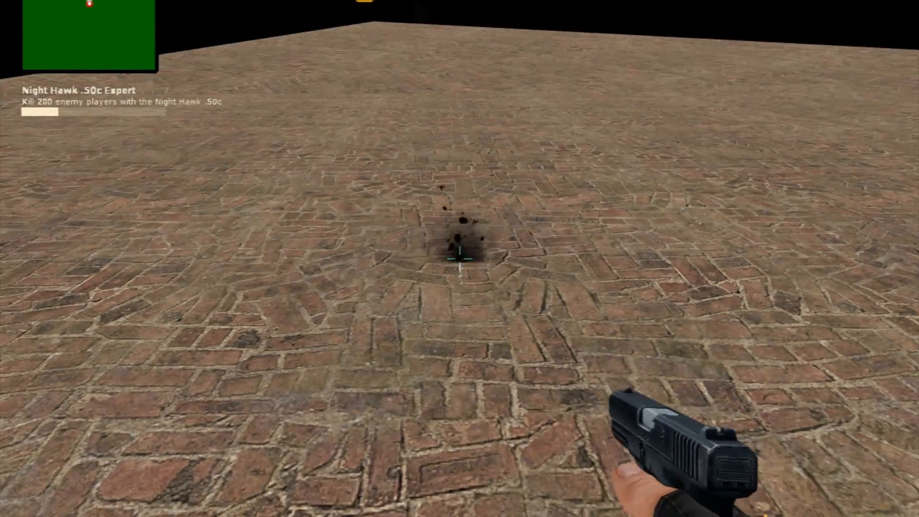
{"action": "left_click", "coordinate": [460, 258]}
{"action": "left_click", "coordinate": [459, 258]}
- Walk across the floor to its edge, testing pistol fire and reload, and swing the knife into the void
{"action": "key", "text": "w"}
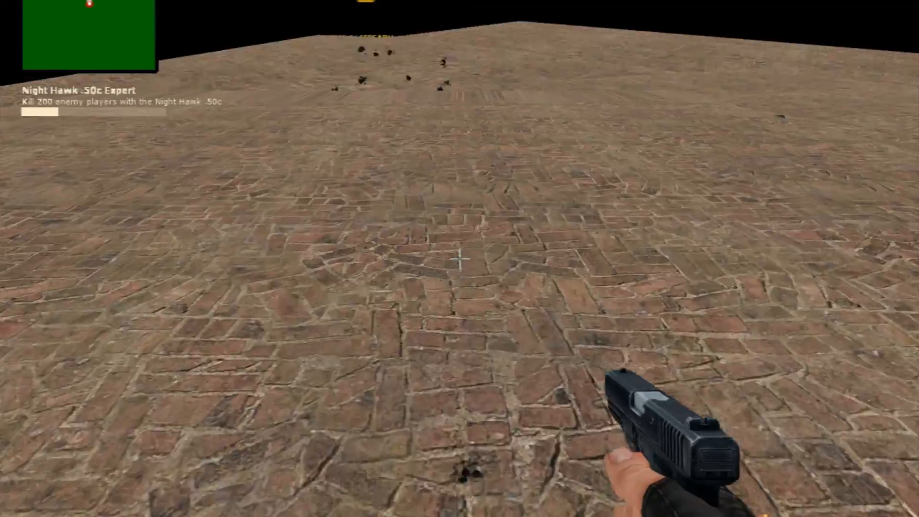
{"action": "key", "text": "w"}
{"action": "left_click", "coordinate": [459, 259]}
{"action": "left_click", "coordinate": [459, 259]}
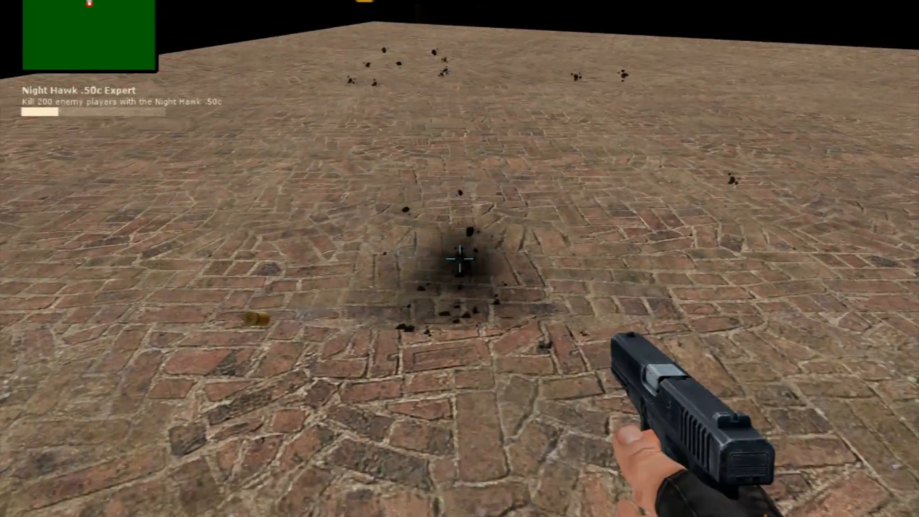
{"action": "key", "text": "r"}
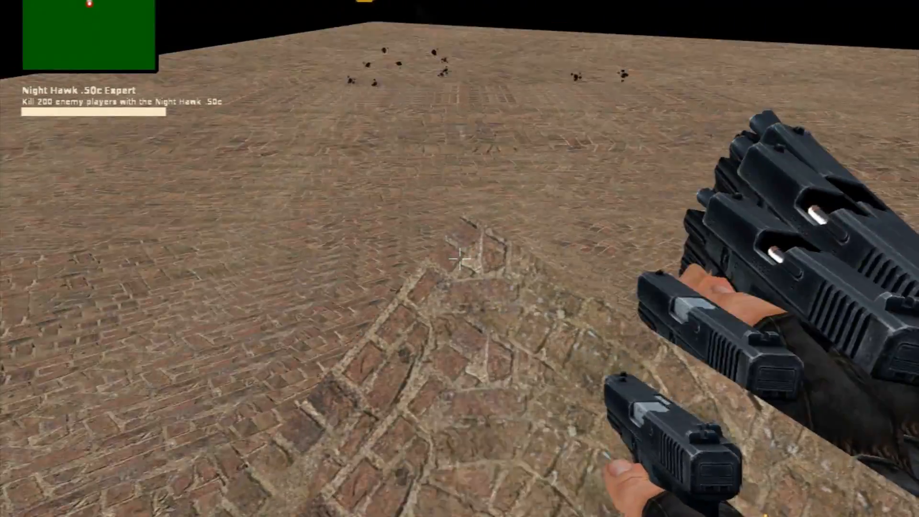
{"action": "left_click", "coordinate": [459, 258]}
{"action": "left_click", "coordinate": [460, 258]}
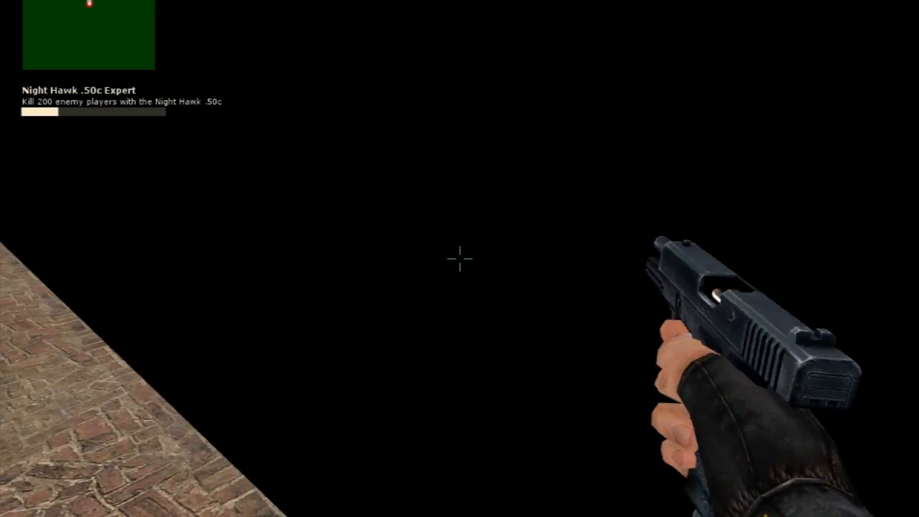
{"action": "key", "text": "3"}
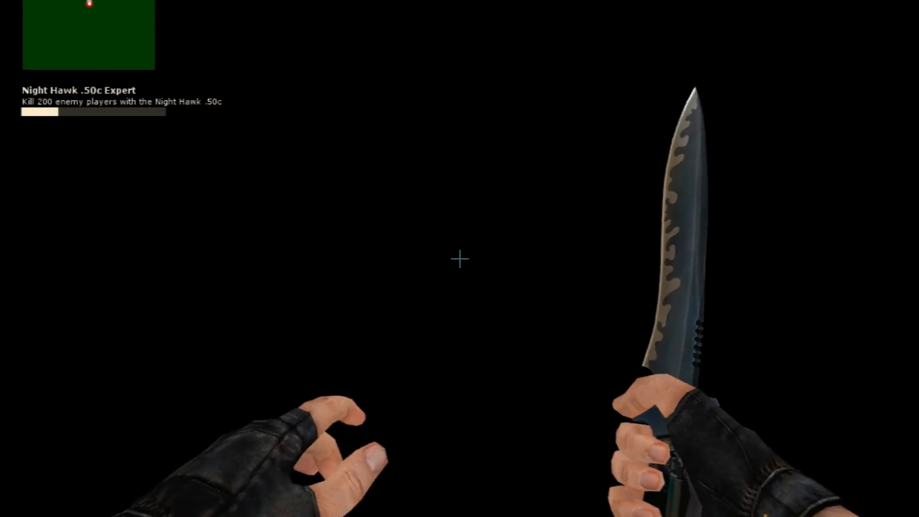
{"action": "left_click", "coordinate": [460, 258]}
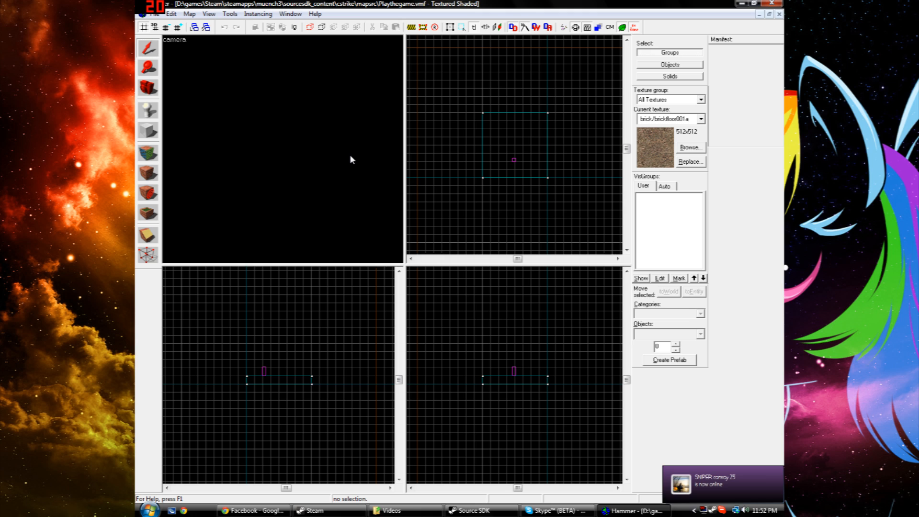
- Return to Hammer and examine the floor and player spawn from several angles and distances in the camera view
{"action": "key", "text": "s"}
{"action": "key", "text": "Up"}
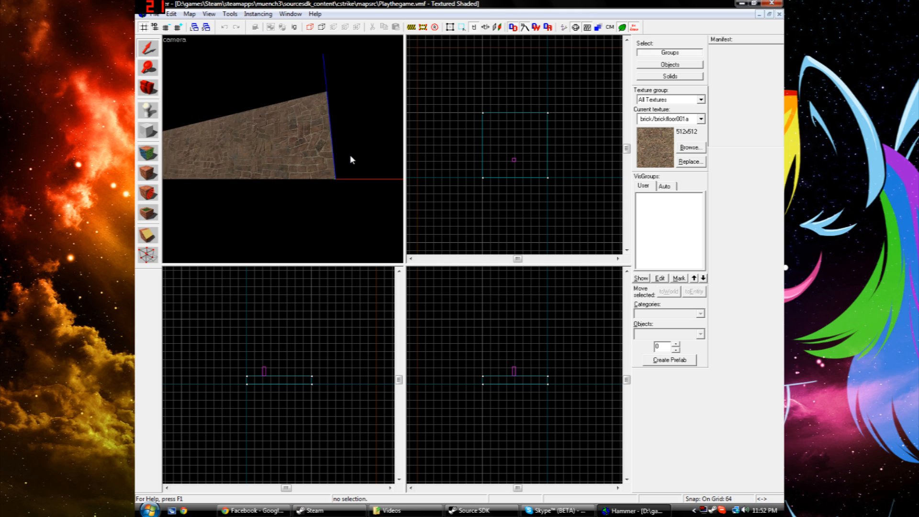
{"action": "key", "text": "Up"}
{"action": "key", "text": "w"}
{"action": "key", "text": "Down"}
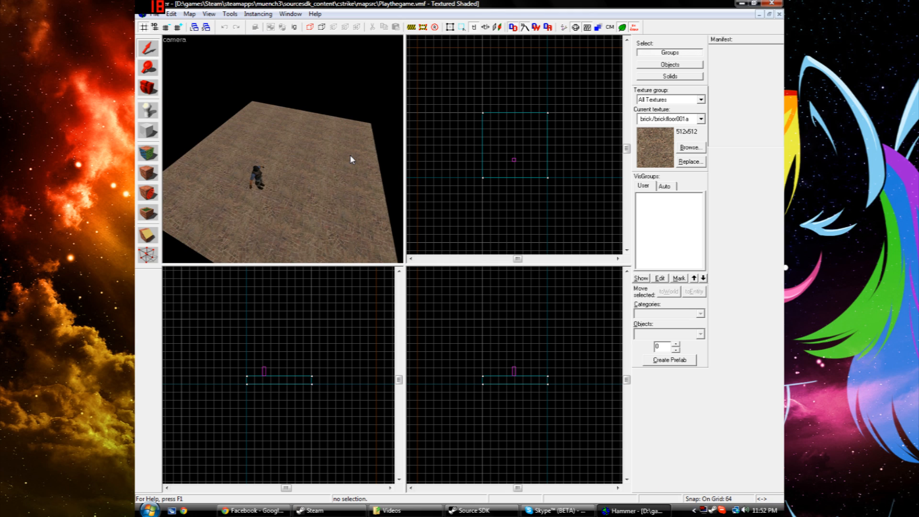
{"action": "key", "text": "Down"}
{"action": "key", "text": "Right"}
{"action": "key", "text": "a"}
{"action": "key", "text": "s"}
{"action": "key", "text": "Up"}
{"action": "key", "text": "Left"}
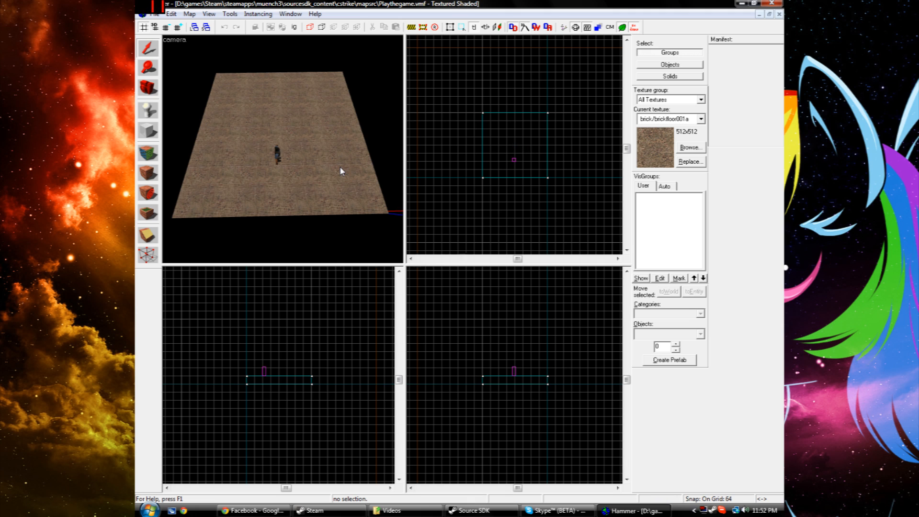
{"action": "key", "text": "w"}
{"action": "key", "text": "Up"}
{"action": "key", "text": "d"}
{"action": "key", "text": "Left"}
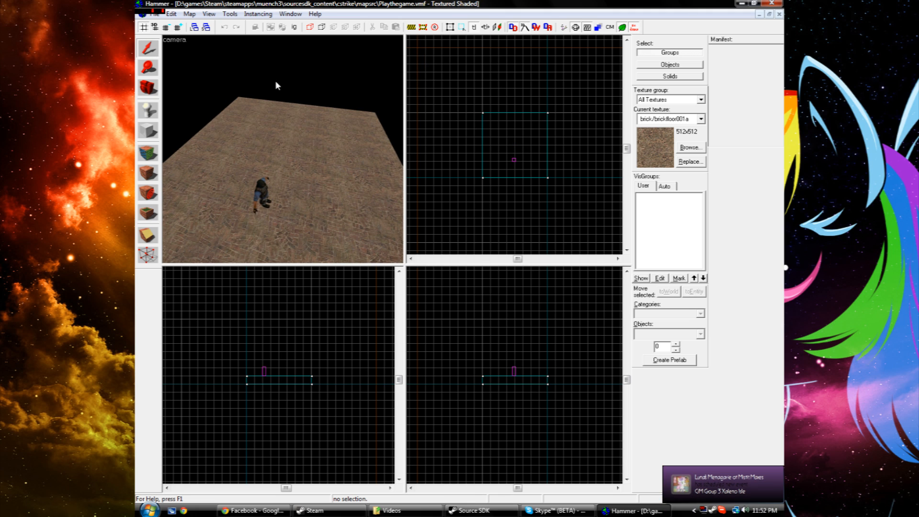
- Create a block of about 1856 by 1536 units and 1088 units high that encloses the floor and player spawn
{"action": "left_click", "coordinate": [149, 129]}
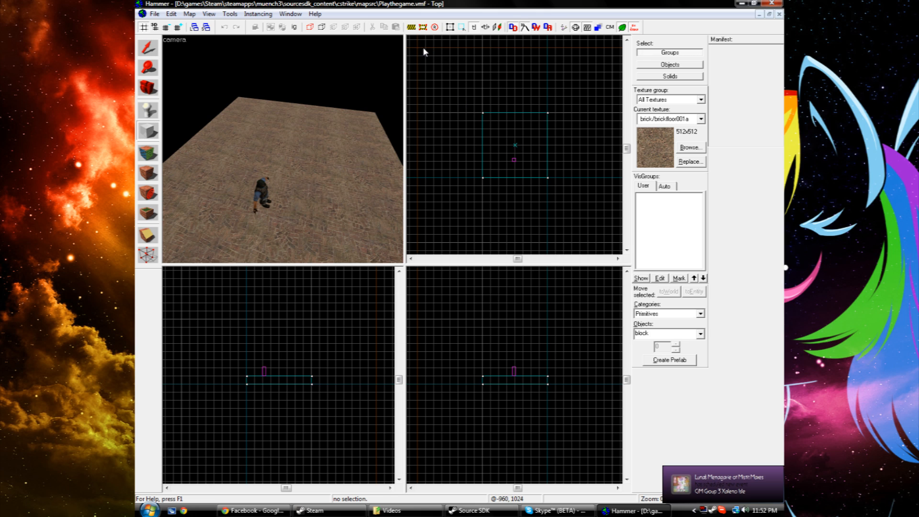
{"action": "left_click_drag", "start_coordinate": [417, 48], "coordinate": [621, 246]}
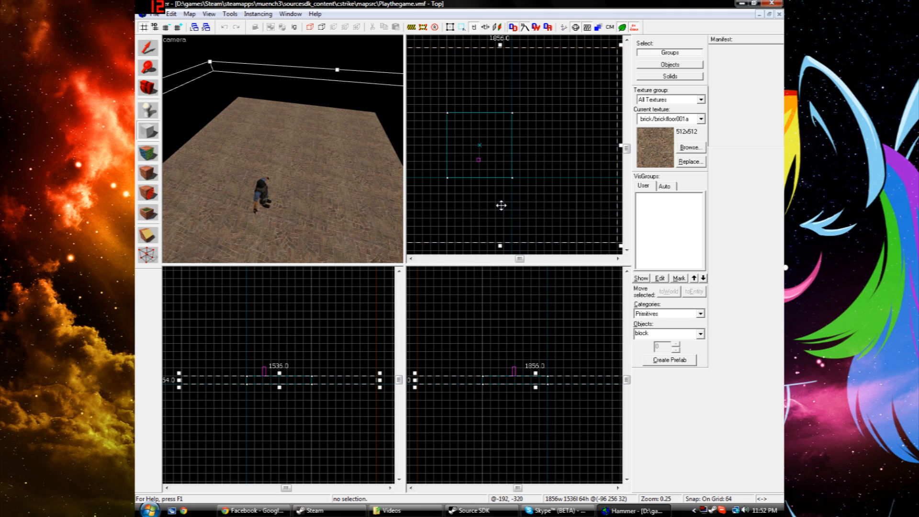
{"action": "left_click_drag", "start_coordinate": [280, 373], "coordinate": [276, 300]}
{"action": "left_click_drag", "start_coordinate": [279, 383], "coordinate": [281, 444]}
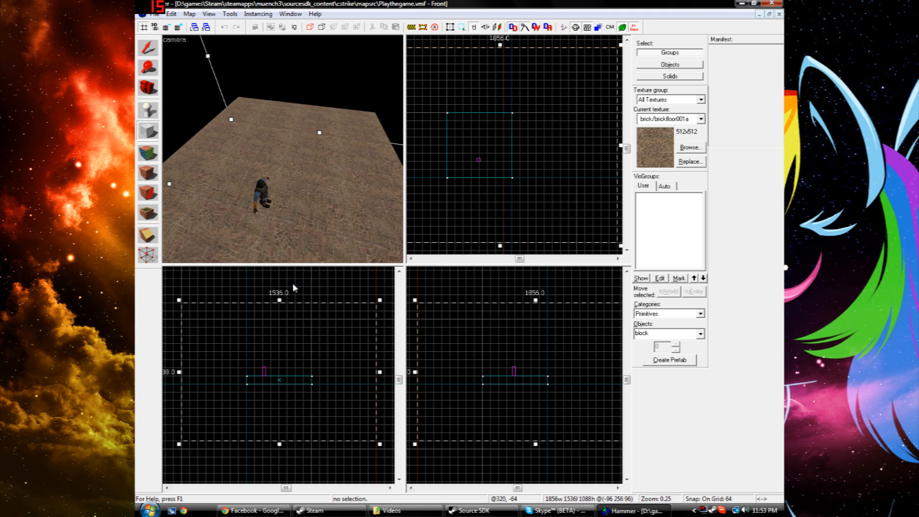
{"action": "key", "text": "w"}
{"action": "key", "text": "Up"}
{"action": "key", "text": "Left"}
{"action": "key", "text": "Left"}
{"action": "key", "text": "Left"}
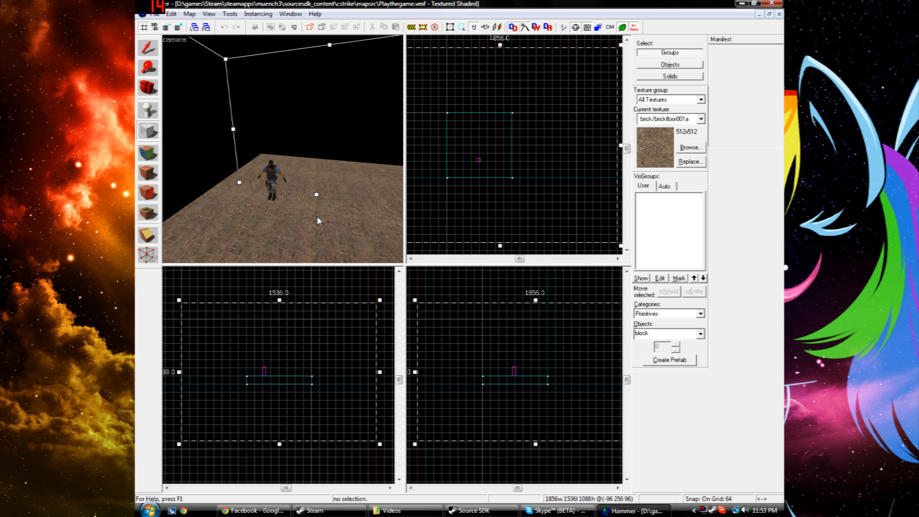
{"action": "left_click", "coordinate": [317, 216]}
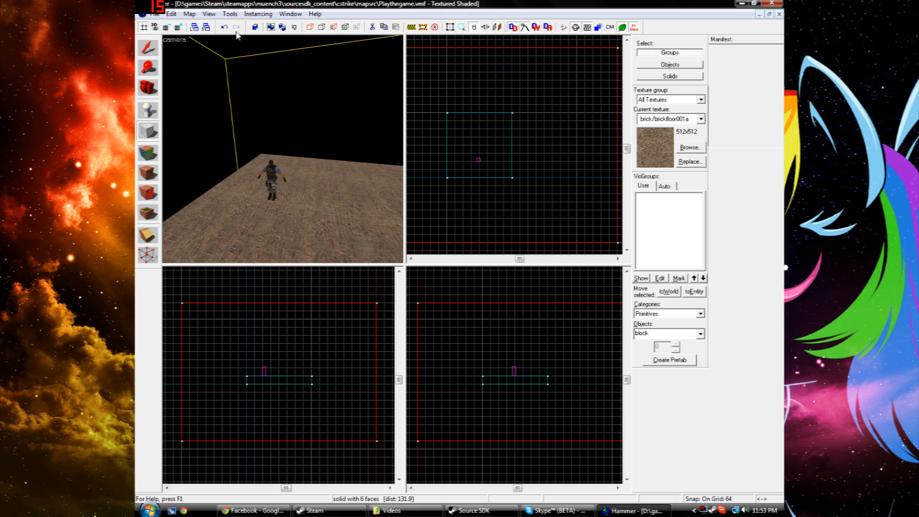
- Make the enclosing block hollow with a wall thickness of -32
{"action": "left_click", "coordinate": [230, 14]}
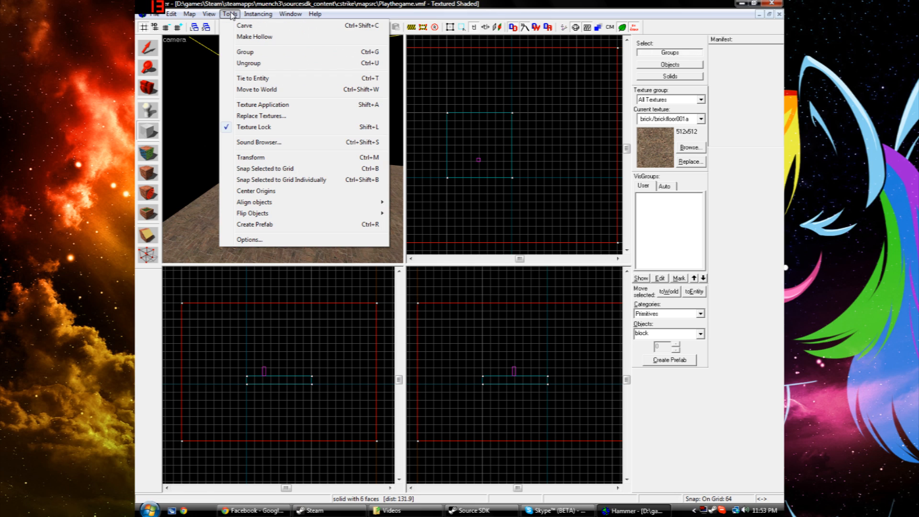
{"action": "left_click", "coordinate": [254, 36]}
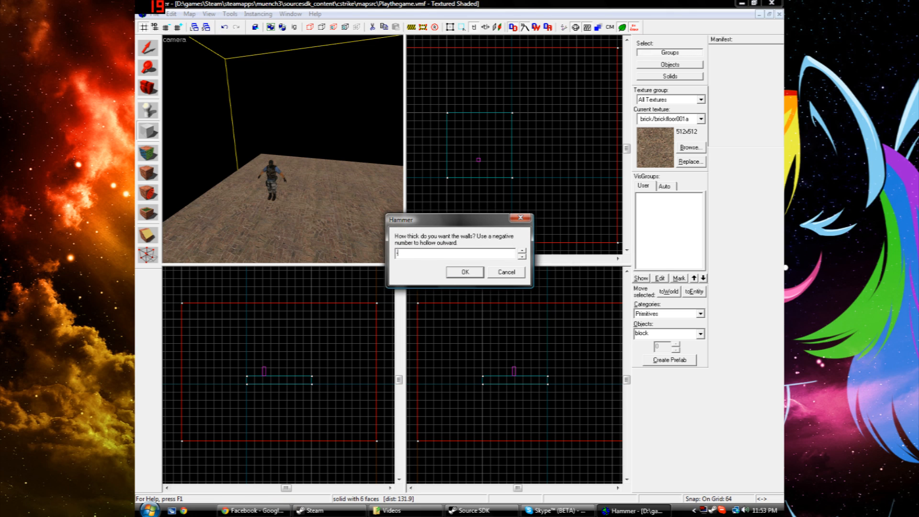
{"action": "type", "text": "-32"}
{"action": "key", "text": "Return"}
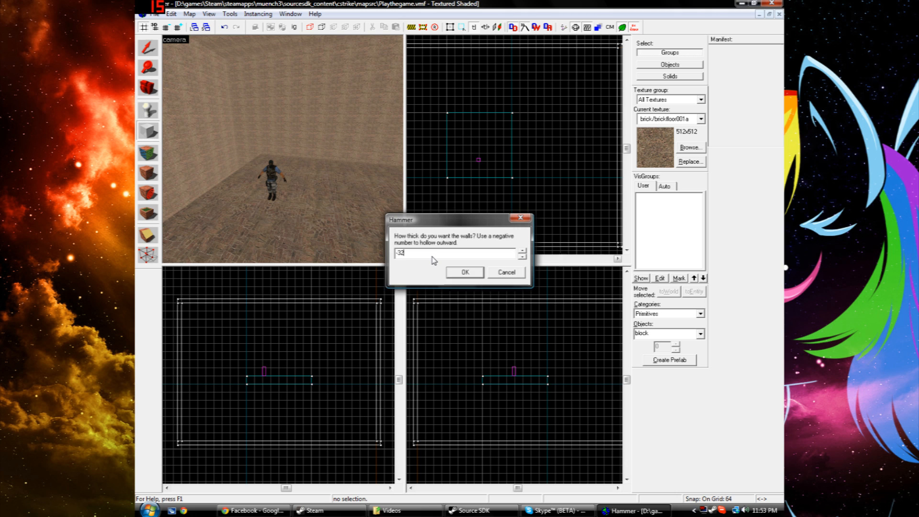
- Examine the interior walls, ceiling and floor of the hollowed box around the player spawn in the camera view
{"action": "key", "text": "a"}
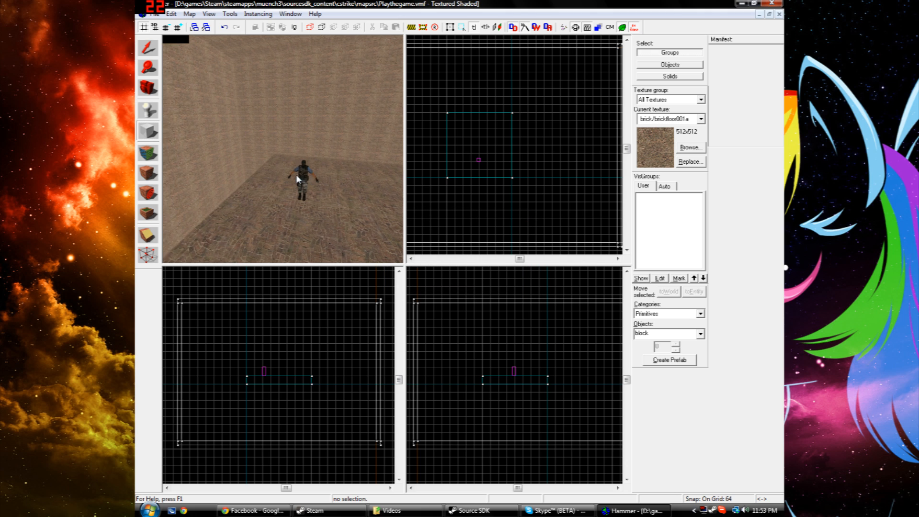
{"action": "key", "text": "Right"}
{"action": "key", "text": "Right"}
{"action": "key", "text": "w"}
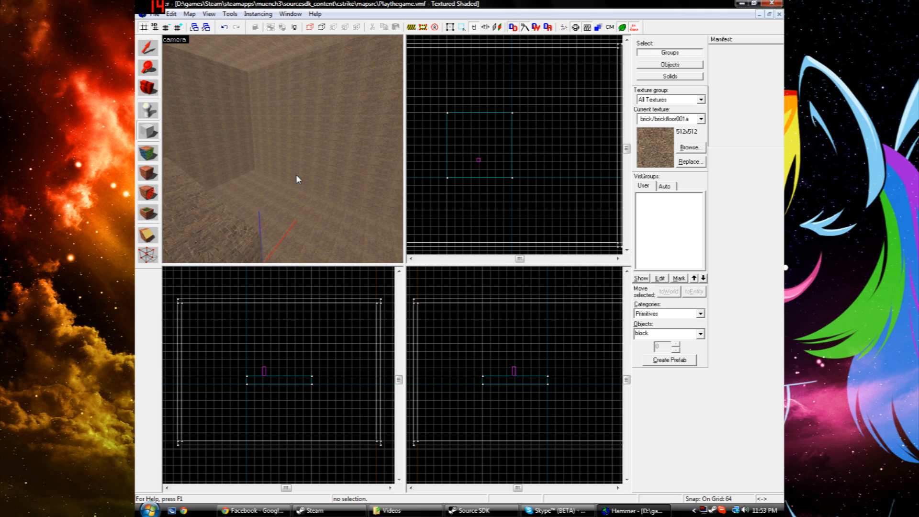
{"action": "key", "text": "Up"}
{"action": "key", "text": "Left"}
{"action": "key", "text": "s"}
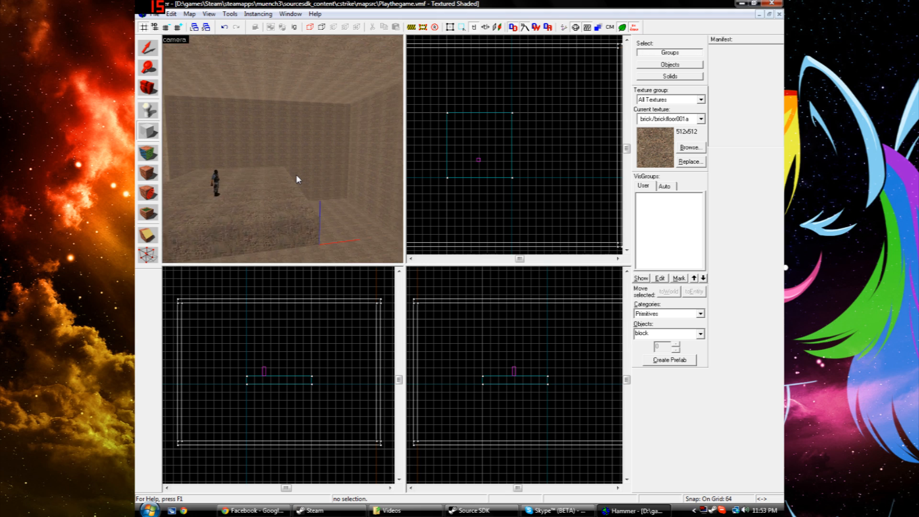
{"action": "key", "text": "w"}
{"action": "key", "text": "Right"}
{"action": "key", "text": "s"}
{"action": "key", "text": "s"}
{"action": "key", "text": "a"}
{"action": "key", "text": "w"}
{"action": "key", "text": "w"}
{"action": "key", "text": "d"}
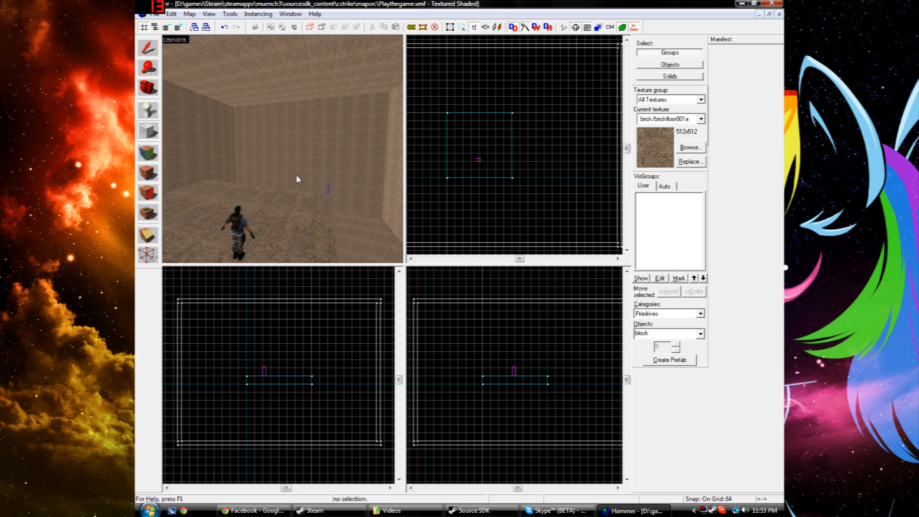
- Select the whole hollow box and apply the tools/toolsskybox texture to it, found with the Skybox texture filter
{"action": "left_click", "coordinate": [147, 50]}
{"action": "left_click", "coordinate": [267, 136]}
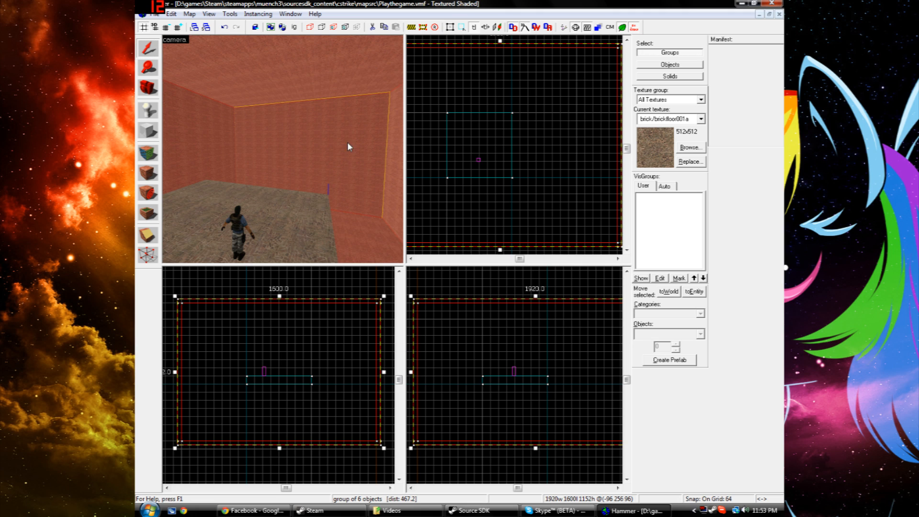
{"action": "left_click", "coordinate": [695, 150]}
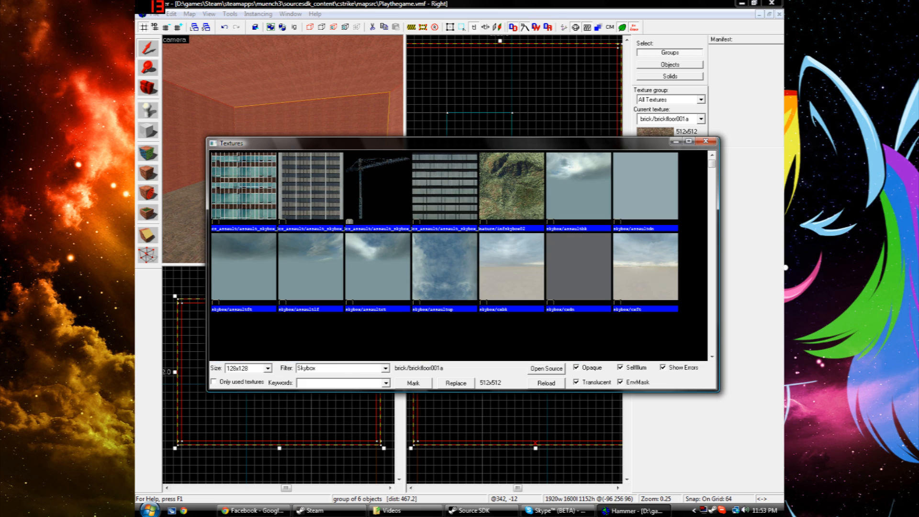
{"action": "left_click", "coordinate": [712, 357]}
{"action": "left_click", "coordinate": [713, 357]}
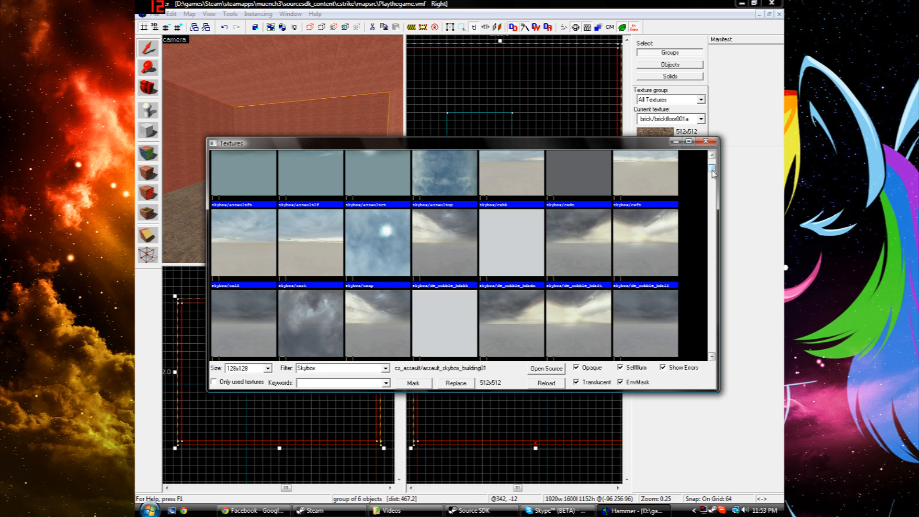
{"action": "left_click_drag", "start_coordinate": [712, 169], "coordinate": [710, 357]}
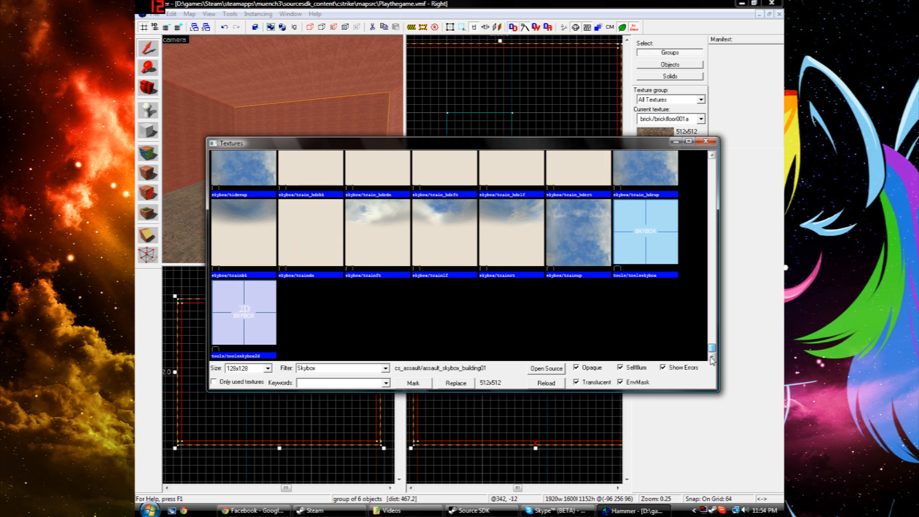
{"action": "double_click", "coordinate": [648, 238]}
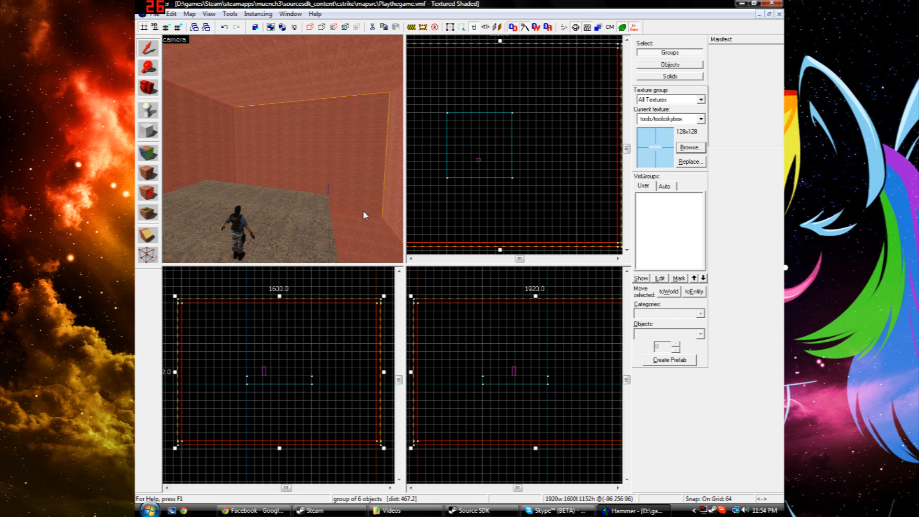
{"action": "left_click", "coordinate": [154, 174]}
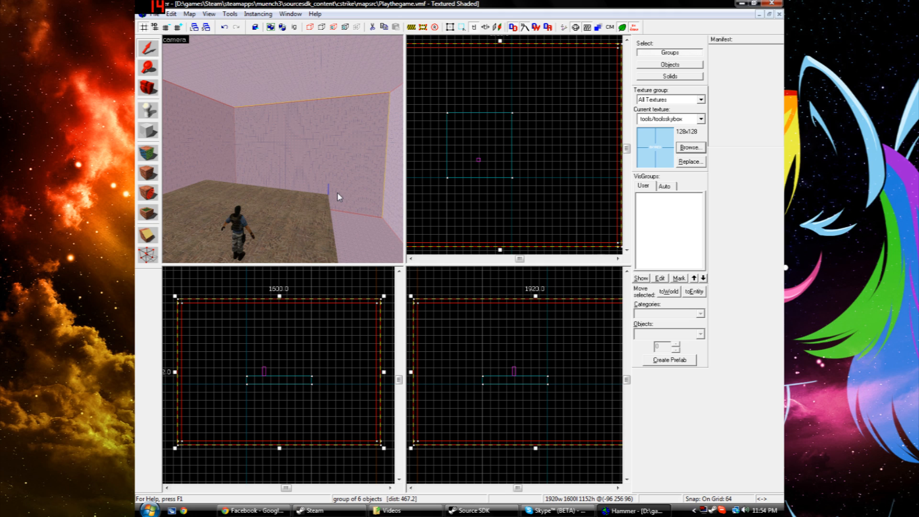
- Clear the selection and examine the skybox-textured walls around the floor and player spawn in the camera view
{"action": "scroll", "coordinate": [337, 193], "scroll_direction": "up", "scroll_amount": 6}
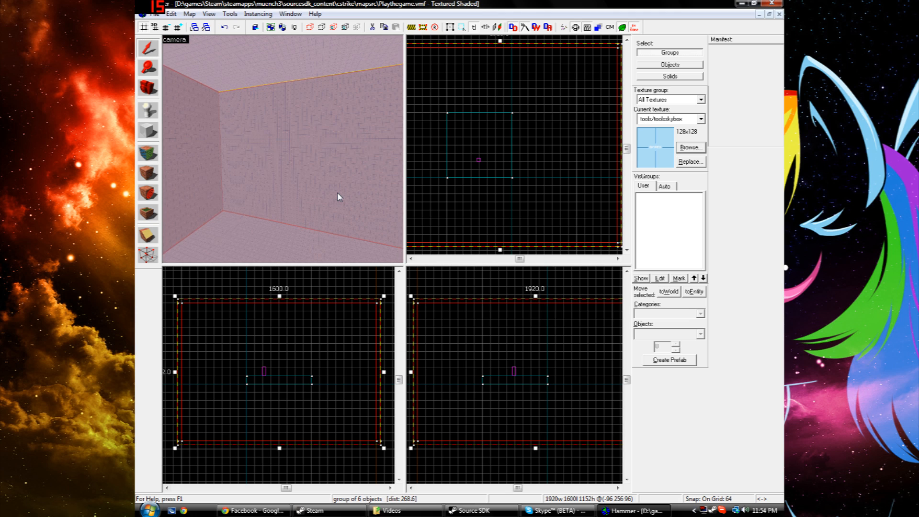
{"action": "key", "text": "Up"}
{"action": "key", "text": "Left"}
{"action": "key", "text": "Left"}
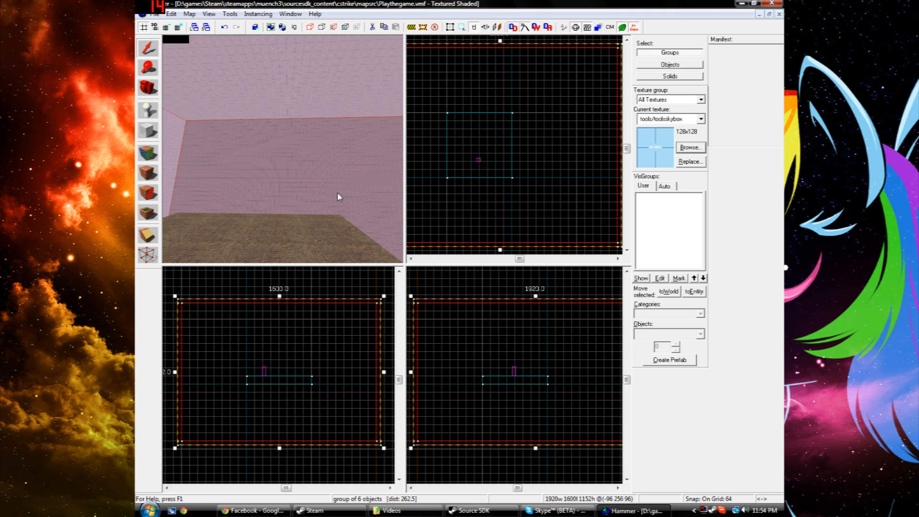
{"action": "key", "text": "Escape"}
{"action": "key", "text": "Left"}
{"action": "key", "text": "Down"}
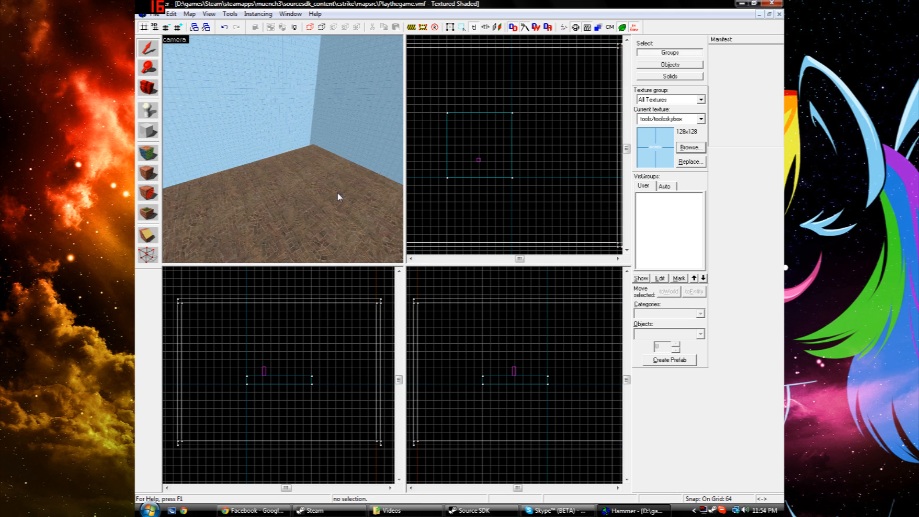
{"action": "scroll", "coordinate": [337, 191], "scroll_direction": "down", "scroll_amount": 5}
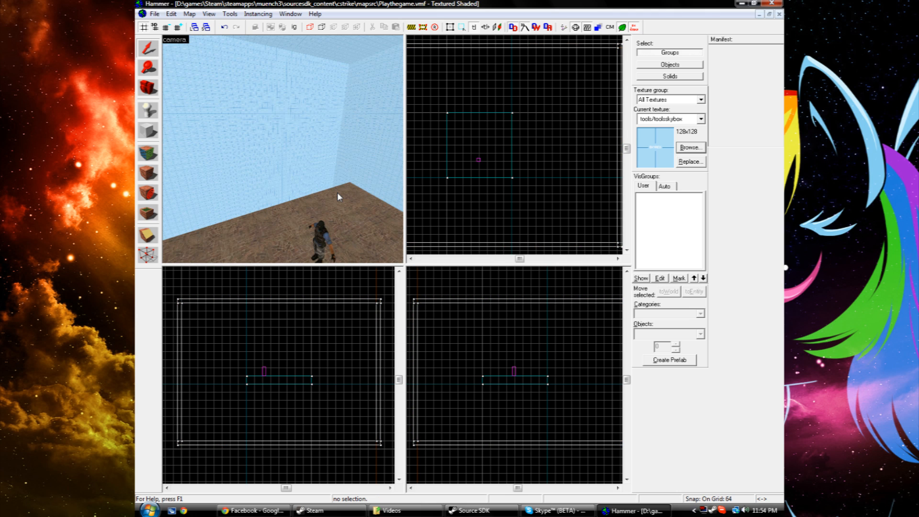
- Compile the map with BSP, VIS and RAD all set to Normal and run it in the game
{"action": "key", "text": "Down"}
{"action": "key", "text": "Right"}
{"action": "key", "text": "a"}
{"action": "key", "text": "a"}
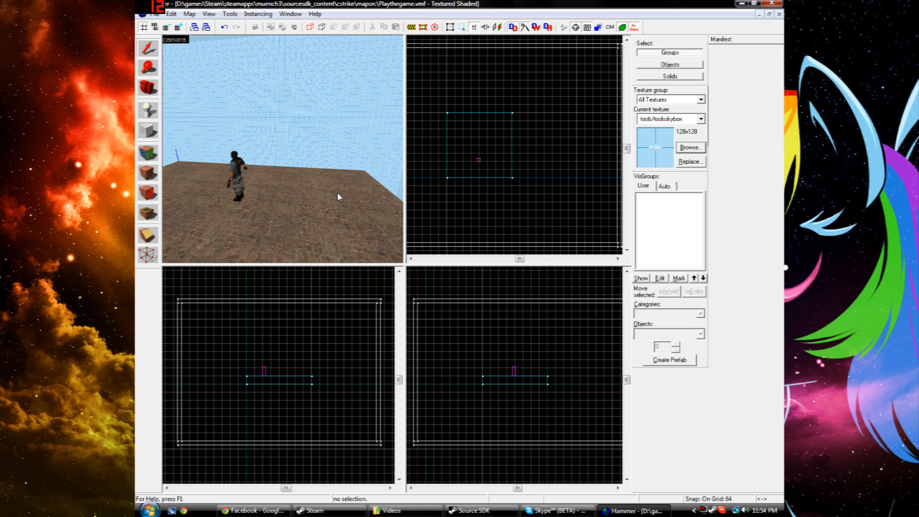
{"action": "key", "text": "Left"}
{"action": "key", "text": "w"}
{"action": "key", "text": "Left"}
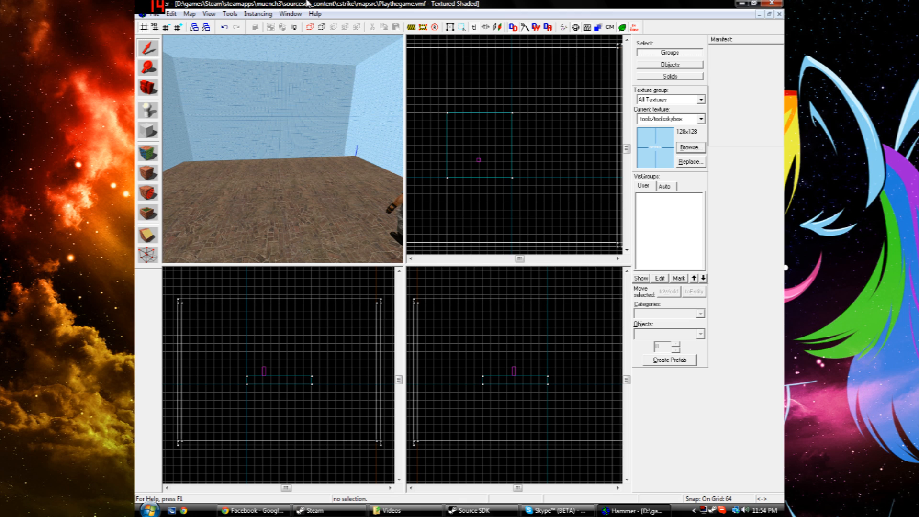
{"action": "key", "text": "F9"}
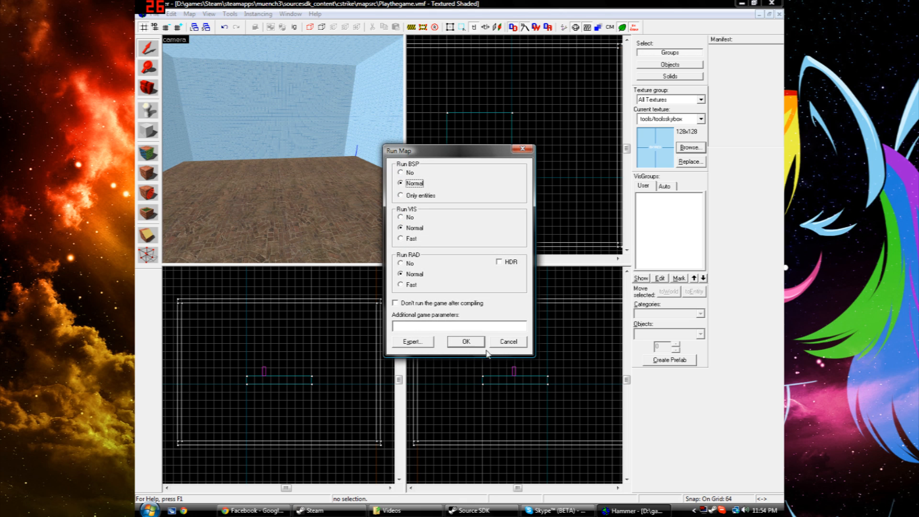
{"action": "left_click", "coordinate": [464, 341]}
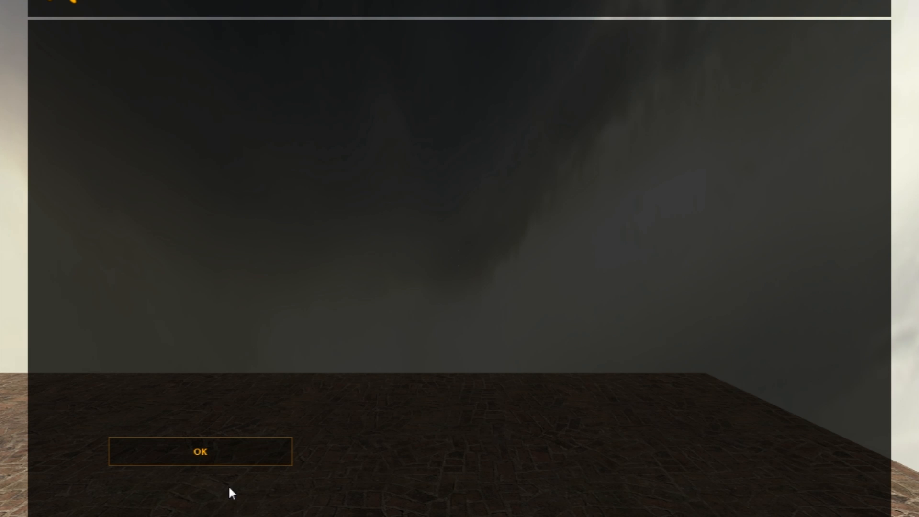
- Dismiss the map briefing and join the Terrorist team with the Guerilla Warfare character
{"action": "left_click", "coordinate": [221, 450]}
{"action": "left_click", "coordinate": [232, 231]}
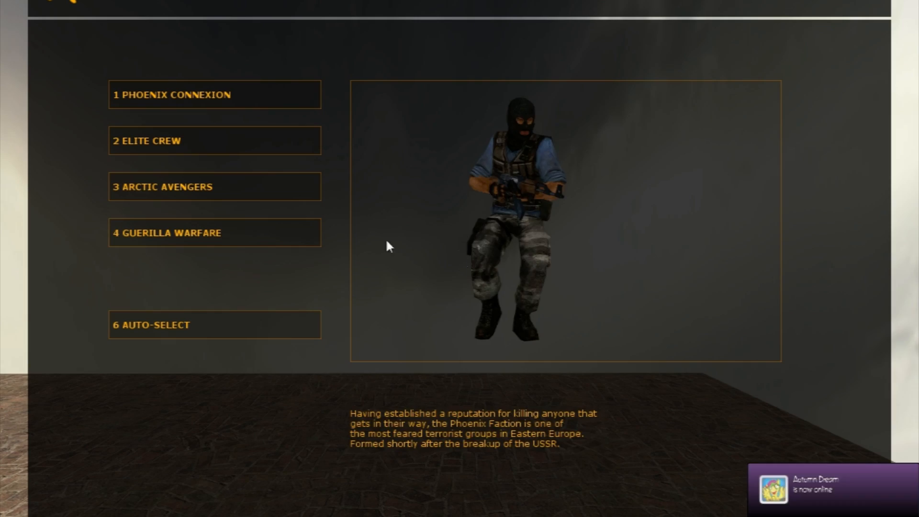
{"action": "left_click", "coordinate": [217, 237]}
- Walk around the brick floor in game with the pistol and examine the rendered sky surrounding it
{"action": "left_click", "coordinate": [460, 258]}
{"action": "key", "text": "q"}
{"action": "right_click", "coordinate": [460, 258]}
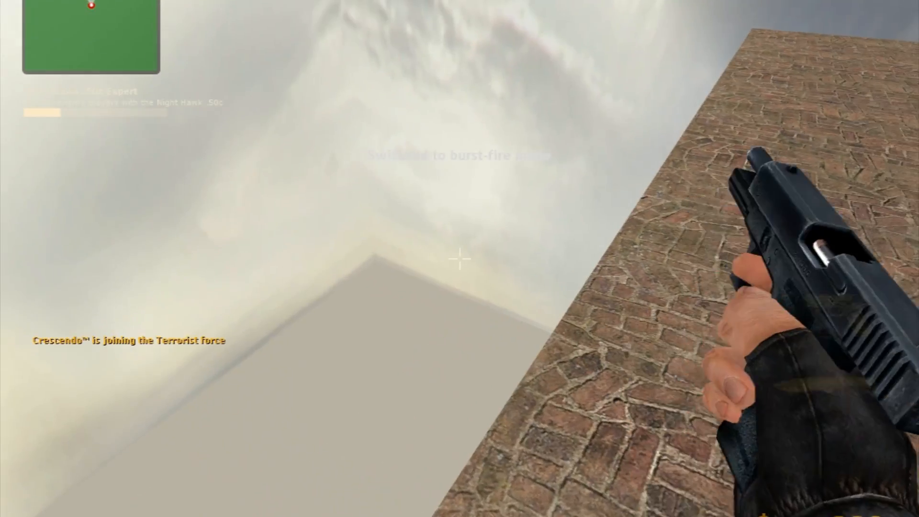
{"action": "scroll", "coordinate": [460, 259], "scroll_direction": "down", "scroll_amount": 1}
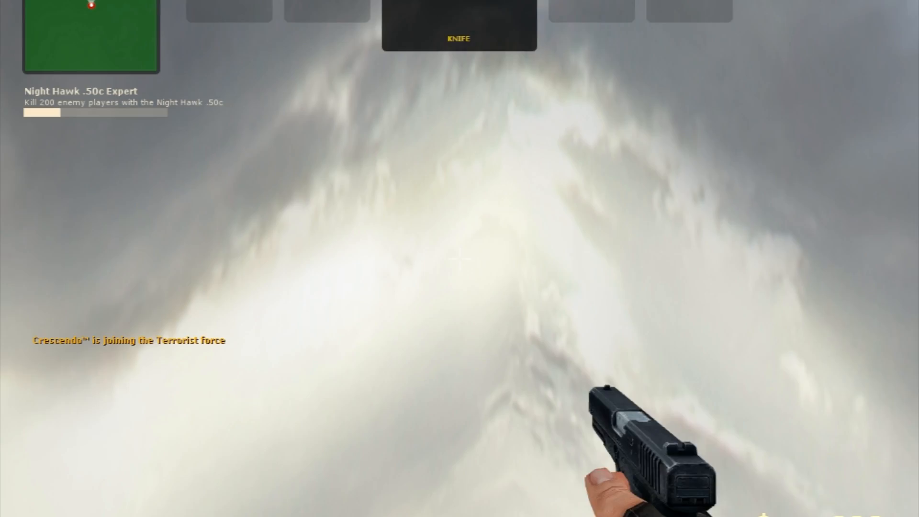
{"action": "left_click", "coordinate": [459, 258]}
{"action": "key", "text": "q"}
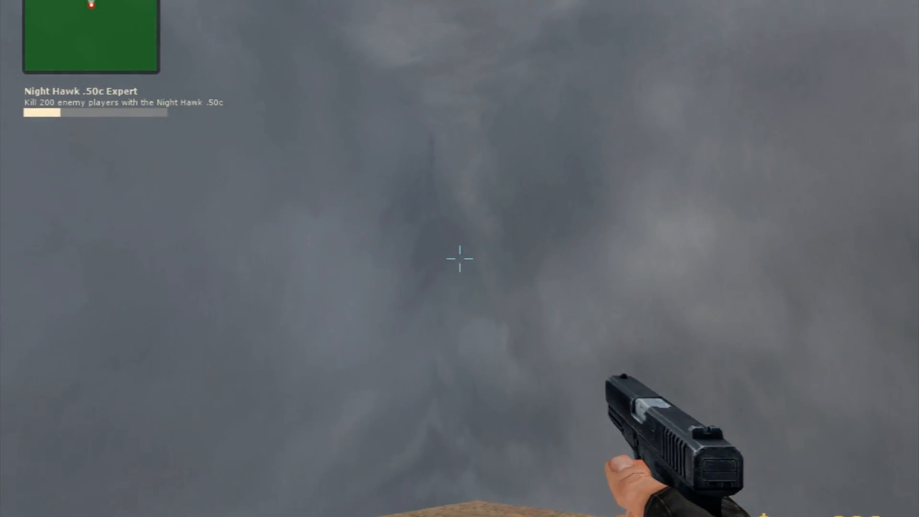
{"action": "left_click", "coordinate": [459, 259]}
{"action": "right_click", "coordinate": [460, 258]}
{"action": "key", "text": "r"}
{"action": "key", "text": "w"}
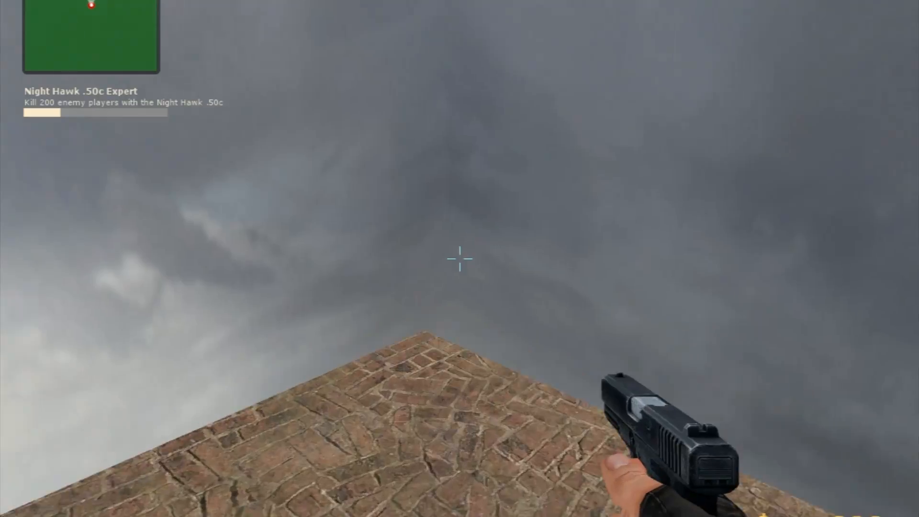
{"action": "key", "text": "w"}
{"action": "key", "text": "r"}
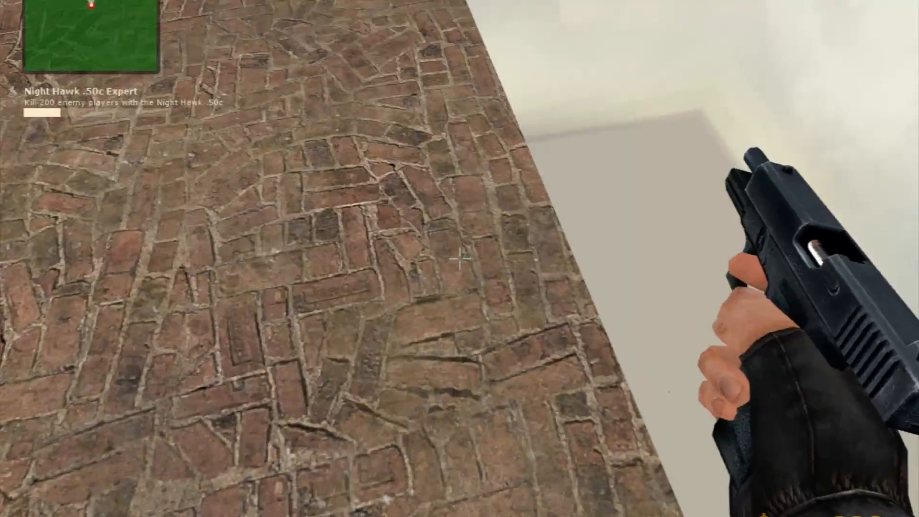
- Switch to the knife and examine the skybox ground and walls beyond the edge of the brick floor
{"action": "key", "text": "3"}
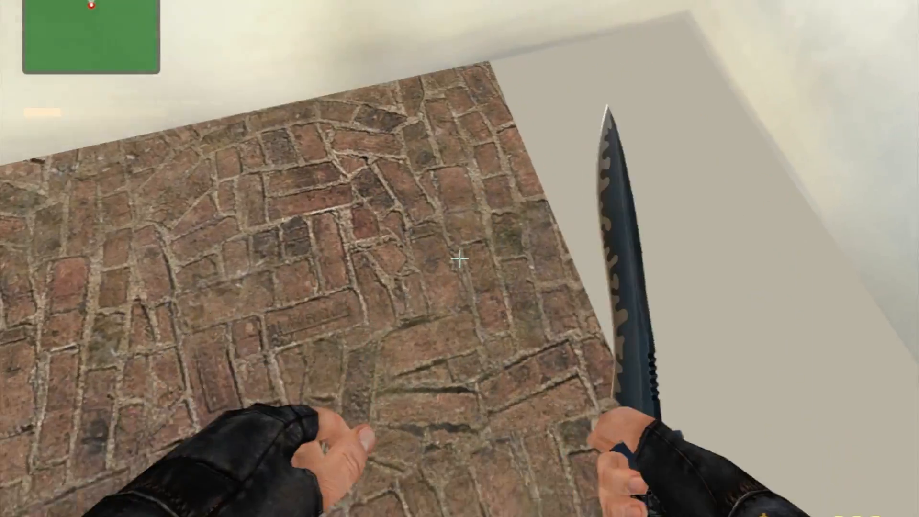
{"action": "left_click", "coordinate": [459, 259]}
{"action": "left_click", "coordinate": [459, 259]}
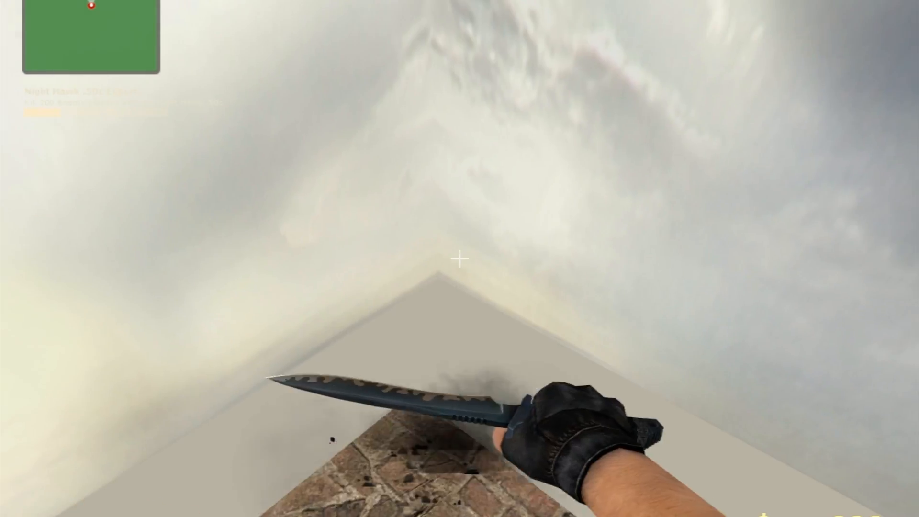
{"action": "key", "text": "2"}
{"action": "key", "text": "3"}
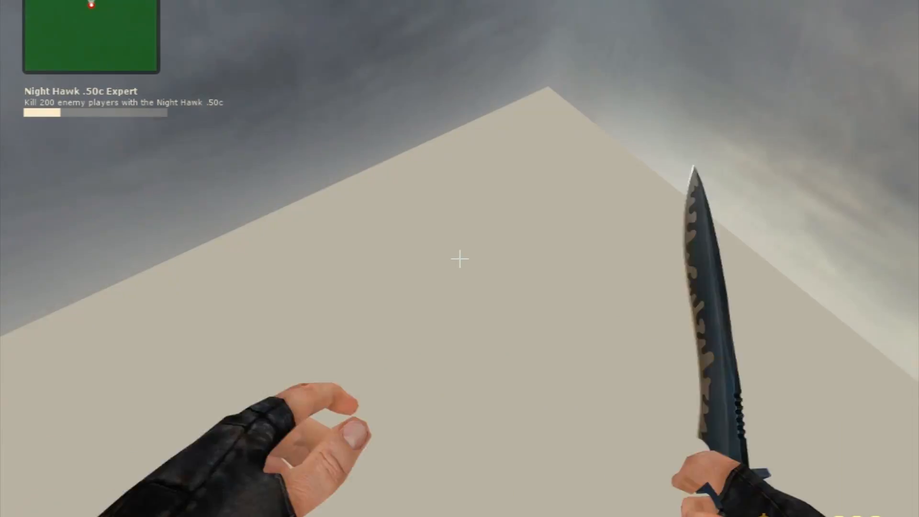
{"action": "left_click", "coordinate": [460, 259]}
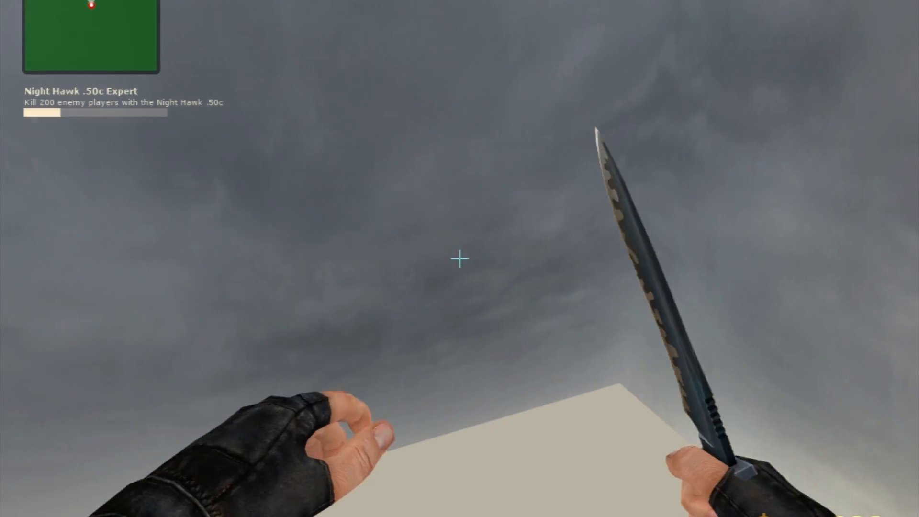
{"action": "left_click", "coordinate": [460, 259]}
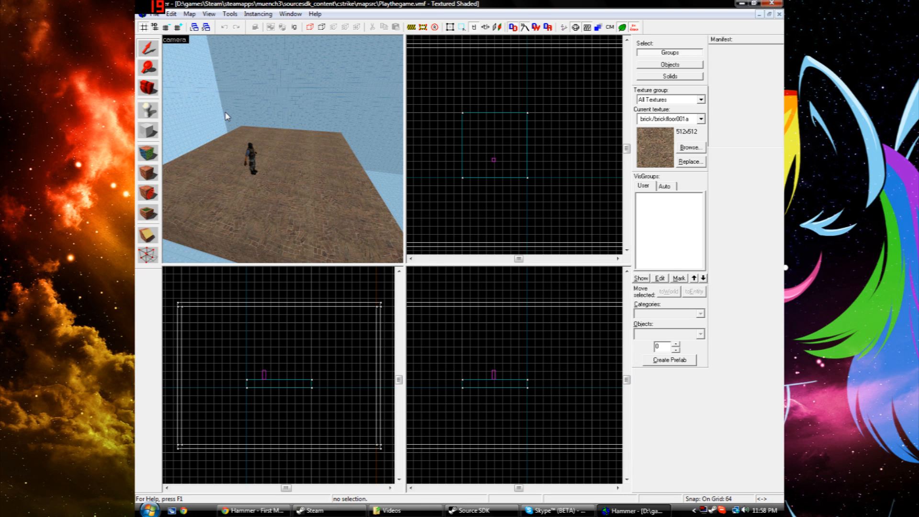
- Create a block 128 wide, 192 long and 64 high with brick/brickfloor001a, against the brick floor's upper-left edge in the top view
{"action": "key", "text": "Right"}
{"action": "key", "text": "a"}
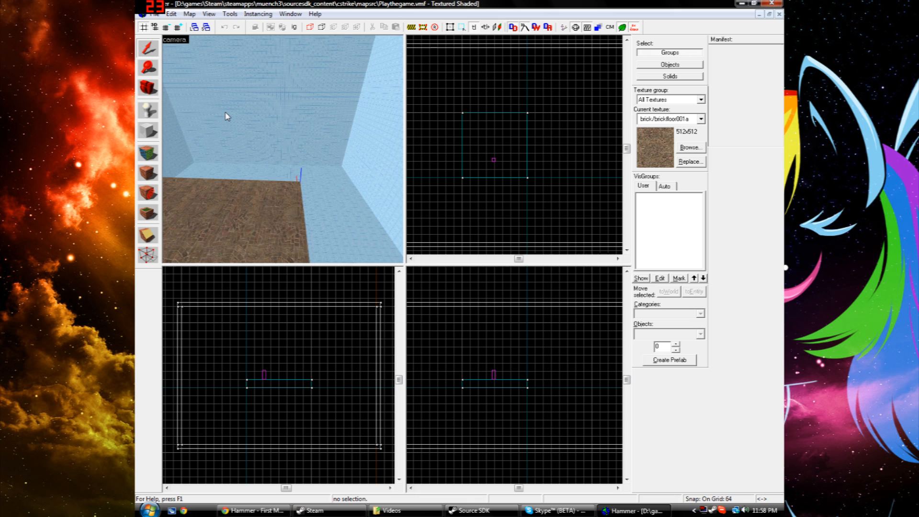
{"action": "key", "text": "Left"}
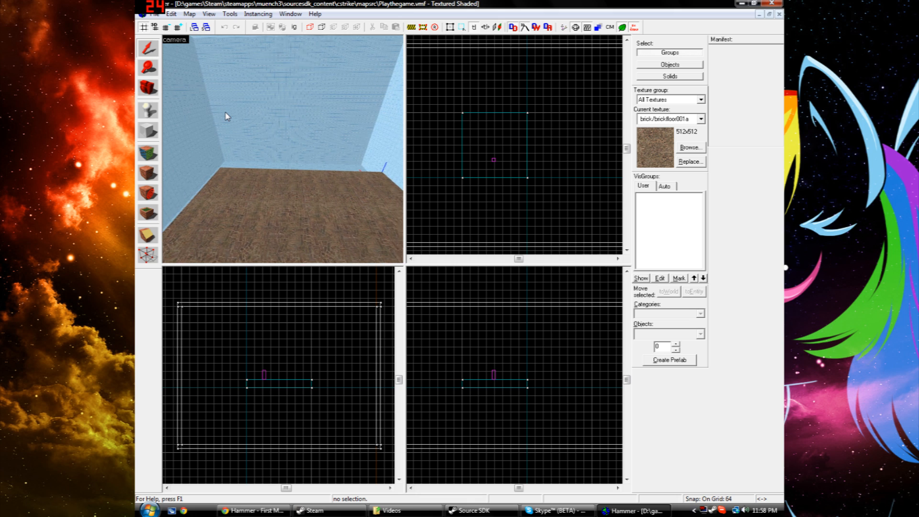
{"action": "key", "text": "d"}
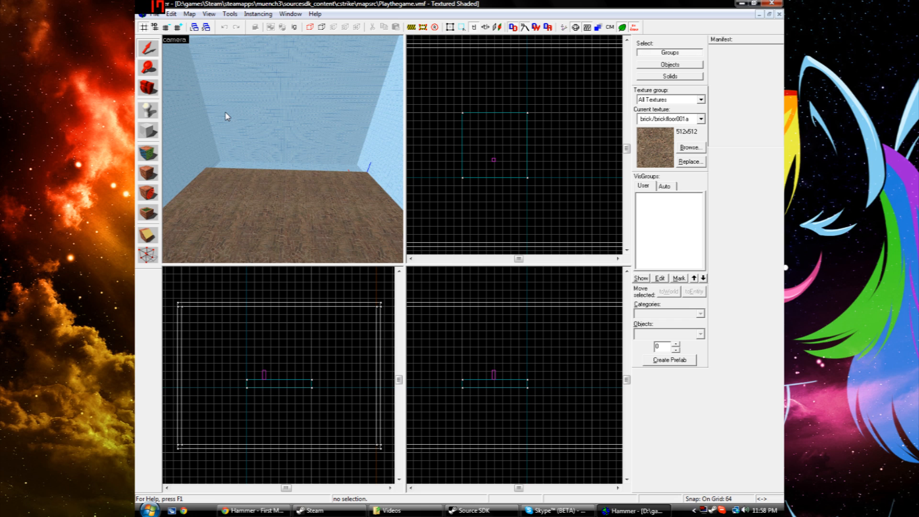
{"action": "left_click", "coordinate": [148, 130]}
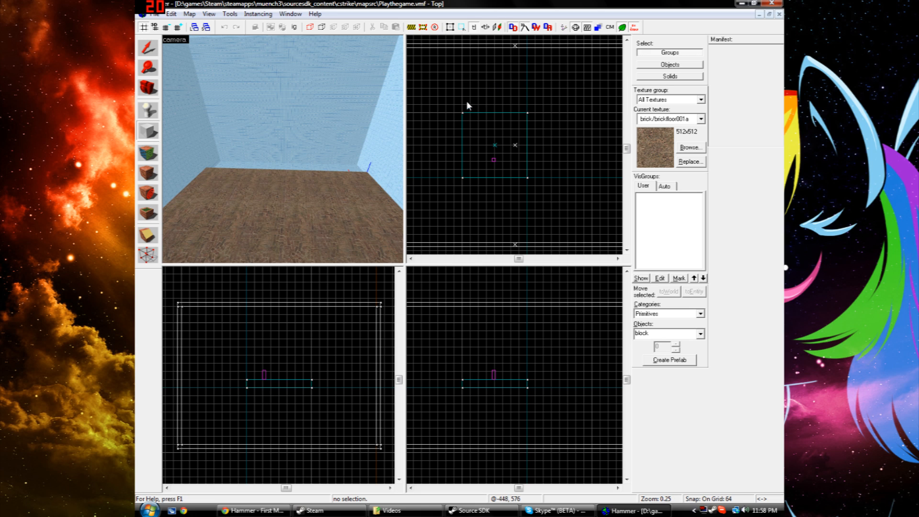
{"action": "left_click_drag", "start_coordinate": [462, 87], "coordinate": [481, 115]}
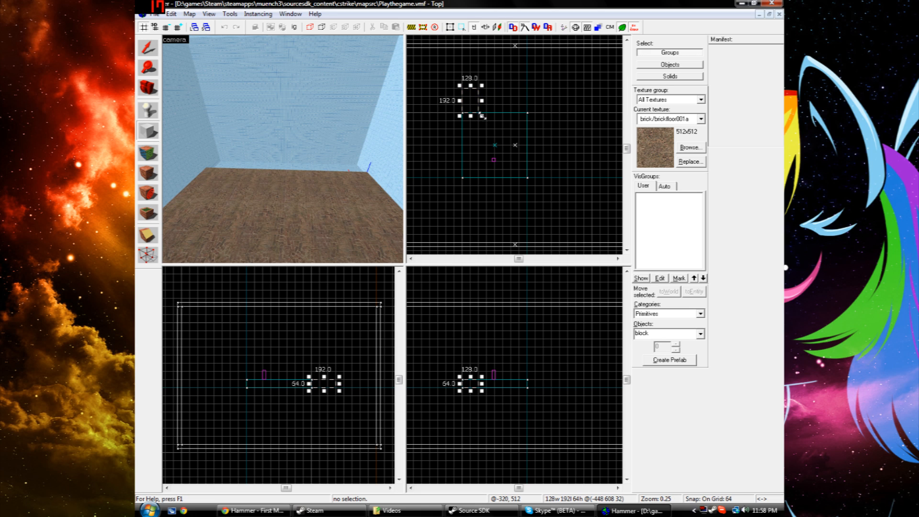
{"action": "key", "text": "Right"}
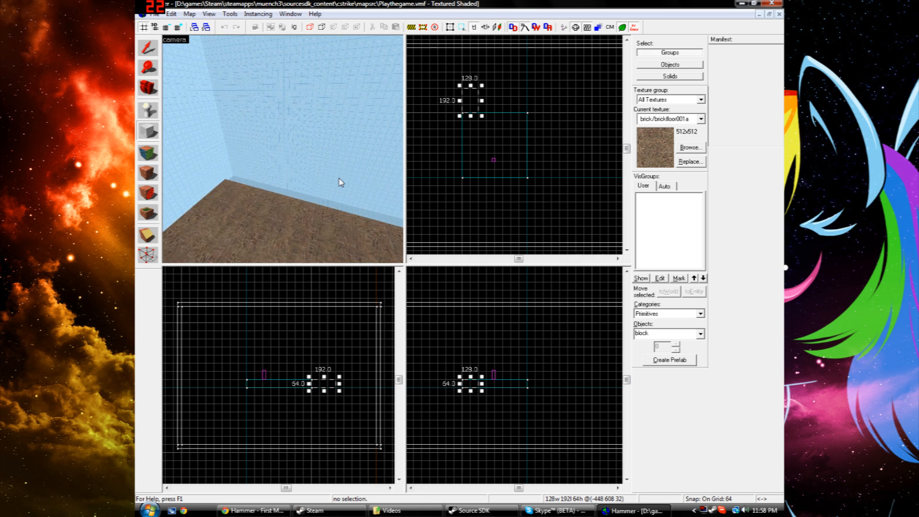
{"action": "key", "text": "Right"}
{"action": "key", "text": "Return"}
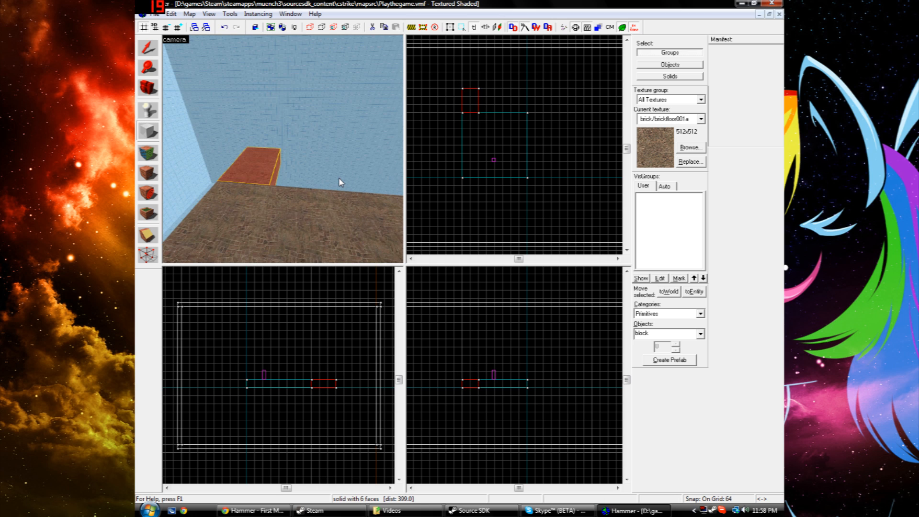
- Clear the selection and examine the new block adjoining the brick floor from several angles in the camera view
{"action": "key", "text": "w"}
{"action": "key", "text": "Down"}
{"action": "key", "text": "Up"}
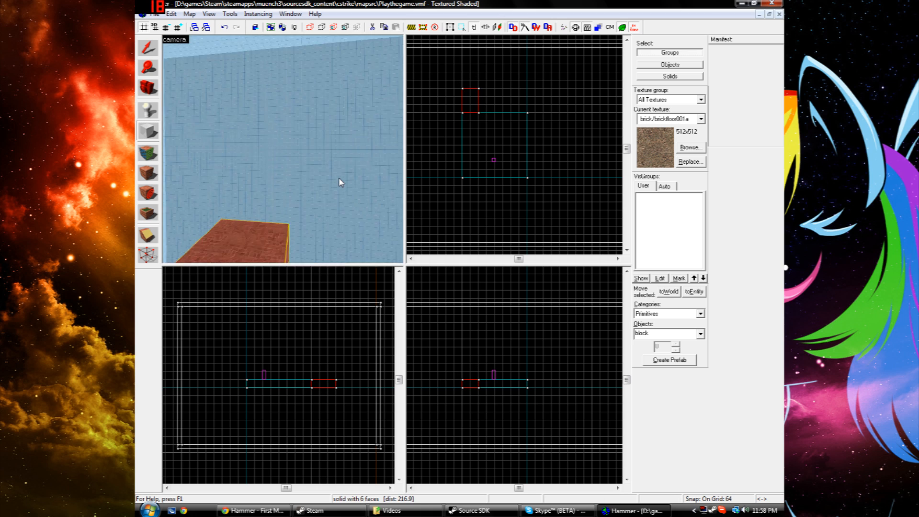
{"action": "key", "text": "Down"}
{"action": "key", "text": "Left"}
{"action": "key", "text": "Right"}
{"action": "key", "text": "shift+s"}
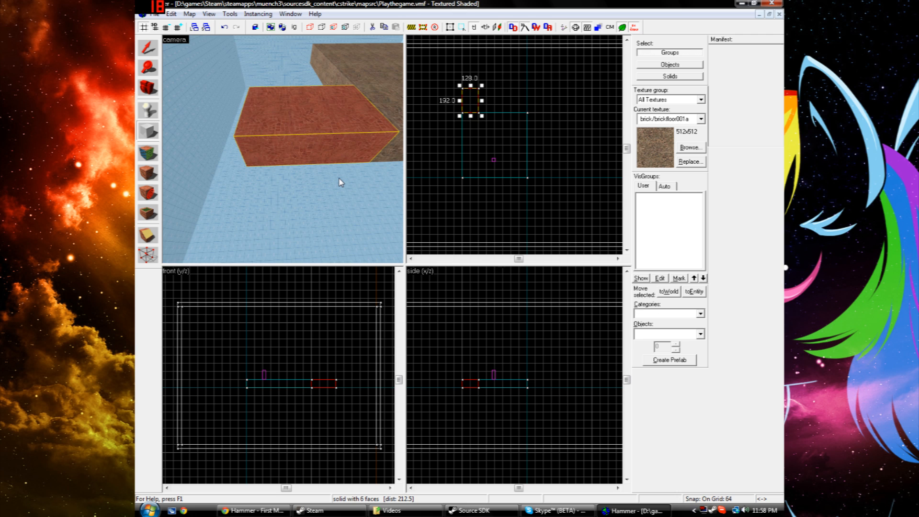
{"action": "key", "text": "d"}
{"action": "key", "text": "Delete"}
{"action": "key", "text": "w"}
{"action": "key", "text": "Left"}
{"action": "key", "text": "Down"}
{"action": "key", "text": "s"}
{"action": "key", "text": "Down"}
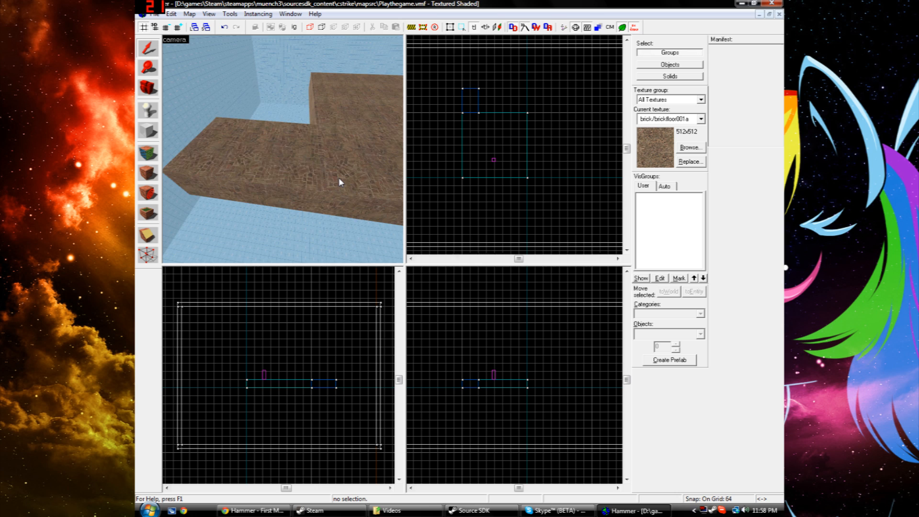
{"action": "key", "text": "w"}
{"action": "key", "text": "s"}
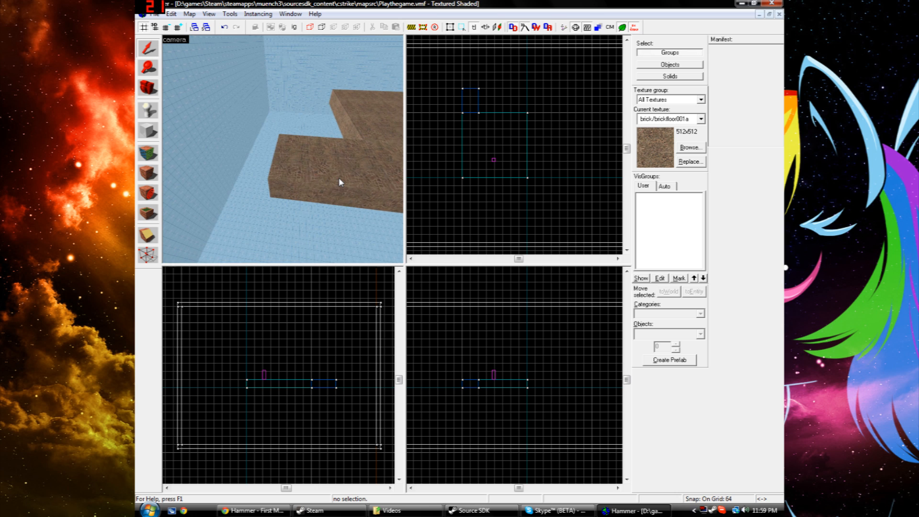
- Apply the cs_havana/ground01grass texture from the Grass filter to the new small block and clear the selection
{"action": "left_click", "coordinate": [314, 169]}
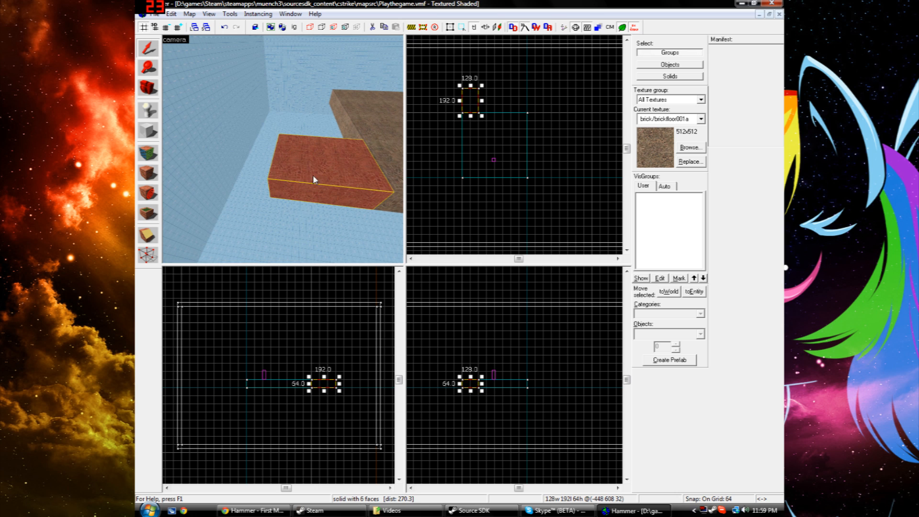
{"action": "left_click", "coordinate": [689, 148]}
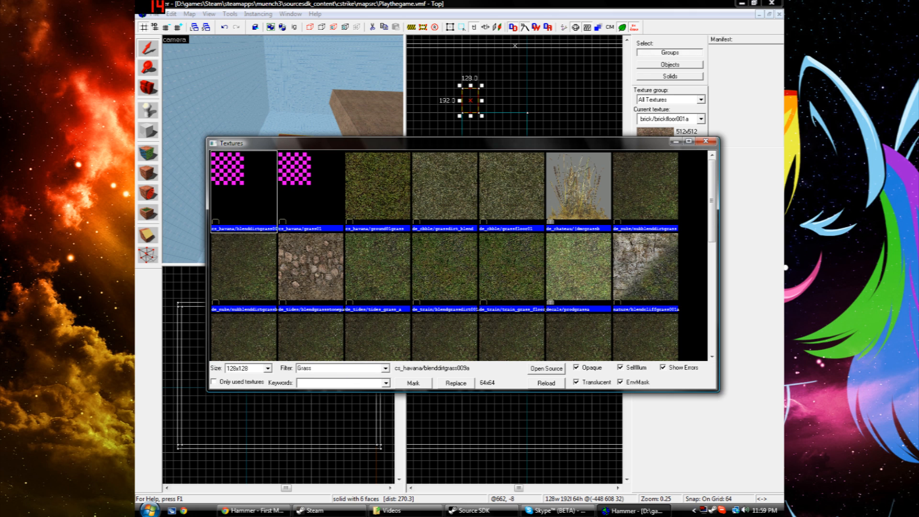
{"action": "double_click", "coordinate": [386, 197]}
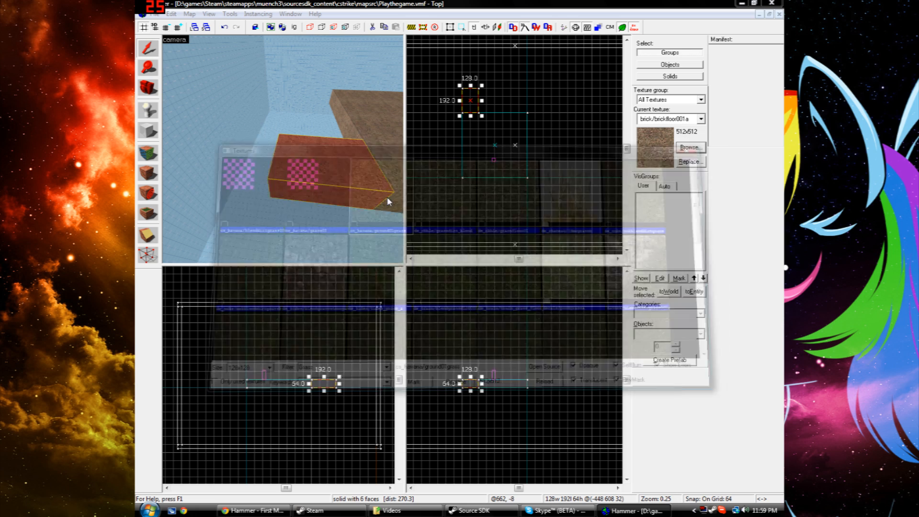
{"action": "left_click", "coordinate": [149, 173]}
{"action": "key", "text": "Escape"}
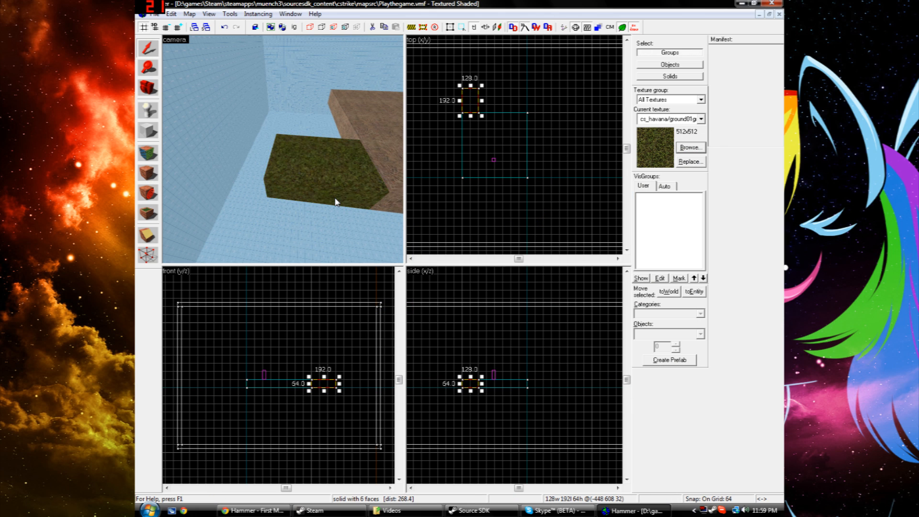
- Examine the grass-textured block beside the brick floor and player spawn in the camera view
{"action": "key", "text": "d"}
{"action": "key", "text": "a"}
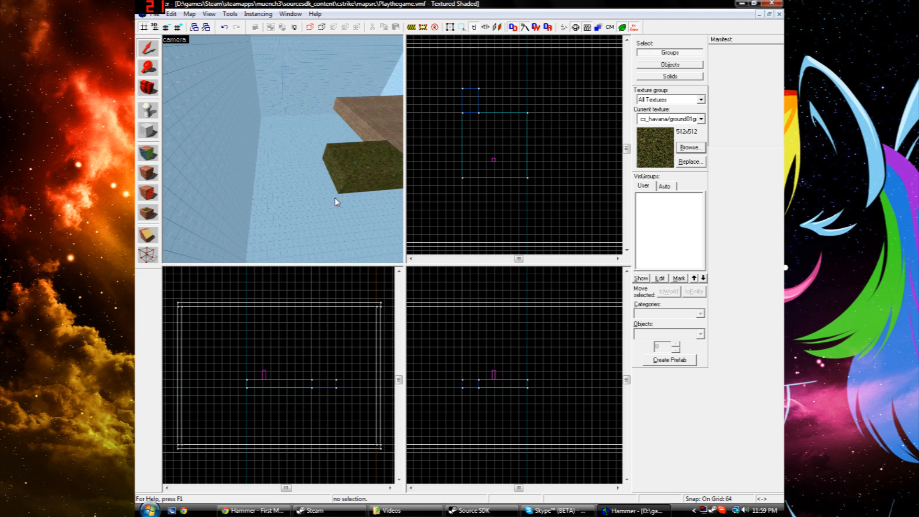
{"action": "key", "text": "Up"}
{"action": "key", "text": "d"}
{"action": "key", "text": "s"}
{"action": "key", "text": "Right"}
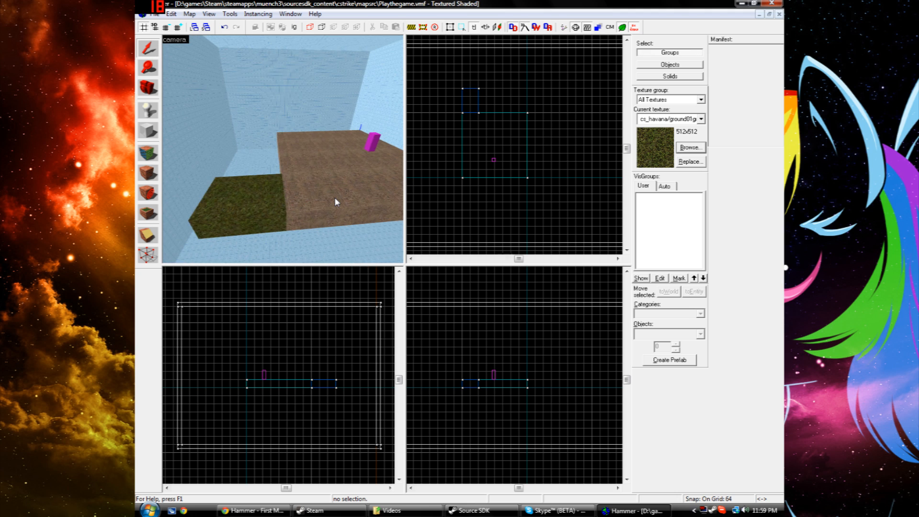
{"action": "key", "text": "w"}
{"action": "key", "text": "s"}
{"action": "key", "text": "Left"}
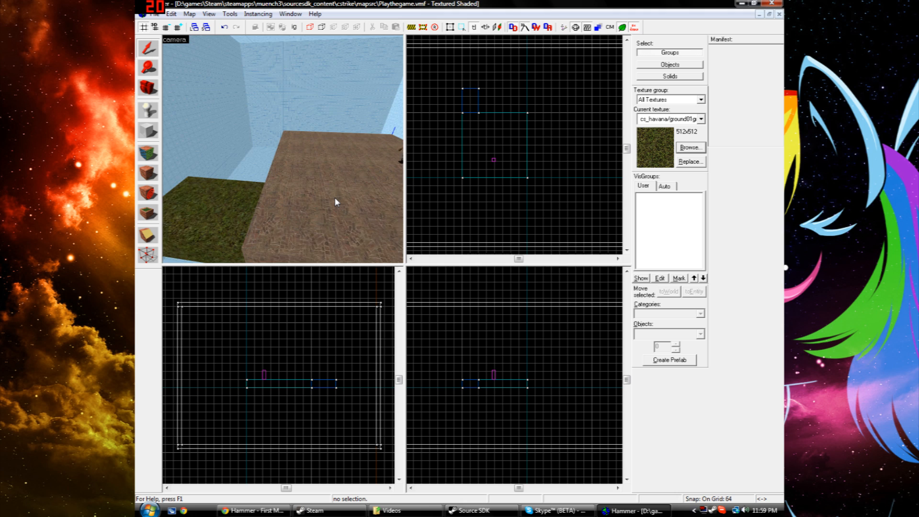
{"action": "key", "text": "d"}
{"action": "key", "text": "d"}
{"action": "key", "text": "Left"}
{"action": "key", "text": "Right"}
{"action": "key", "text": "d"}
{"action": "key", "text": "d"}
{"action": "key", "text": "w"}
{"action": "key", "text": "a"}
{"action": "key", "text": "s"}
{"action": "key", "text": "d"}
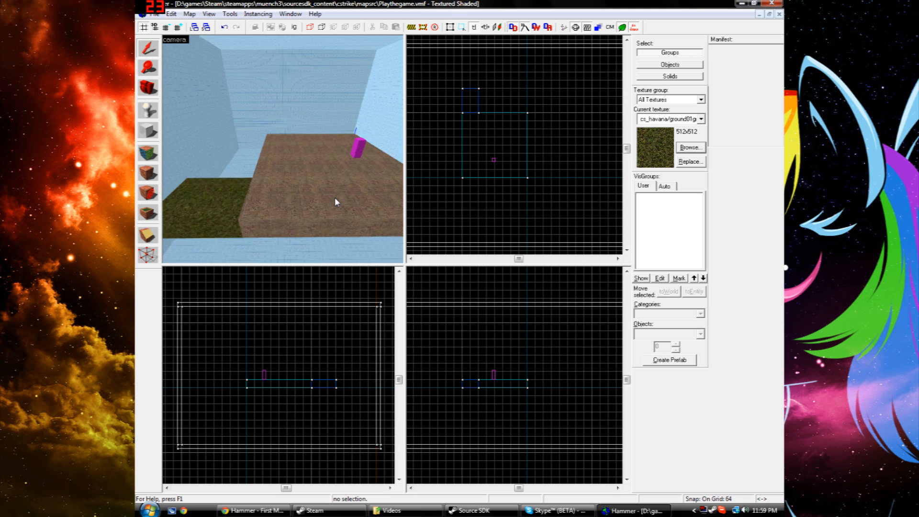
{"action": "key", "text": "w"}
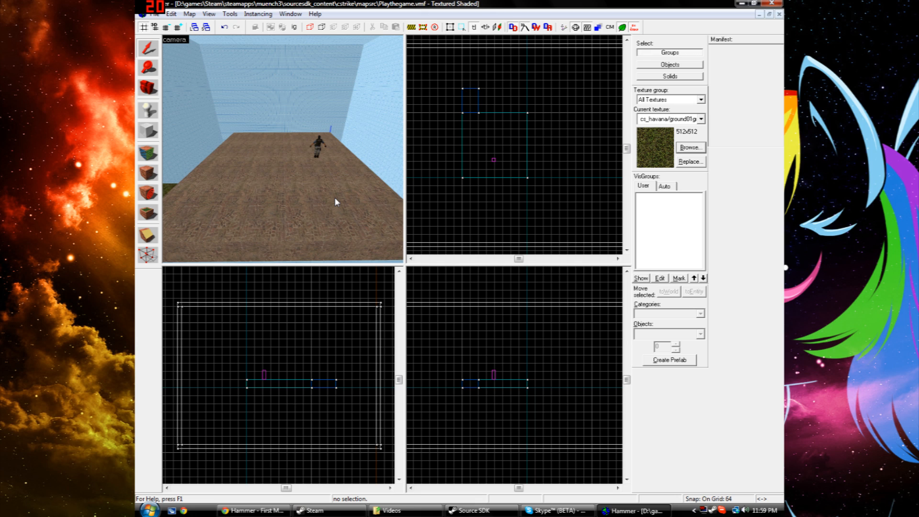
- Reshape the small grass block into an upright panel 128 wide, 1 thick and 128 high against the brick floor's edge
{"action": "key", "text": "a"}
{"action": "key", "text": "d"}
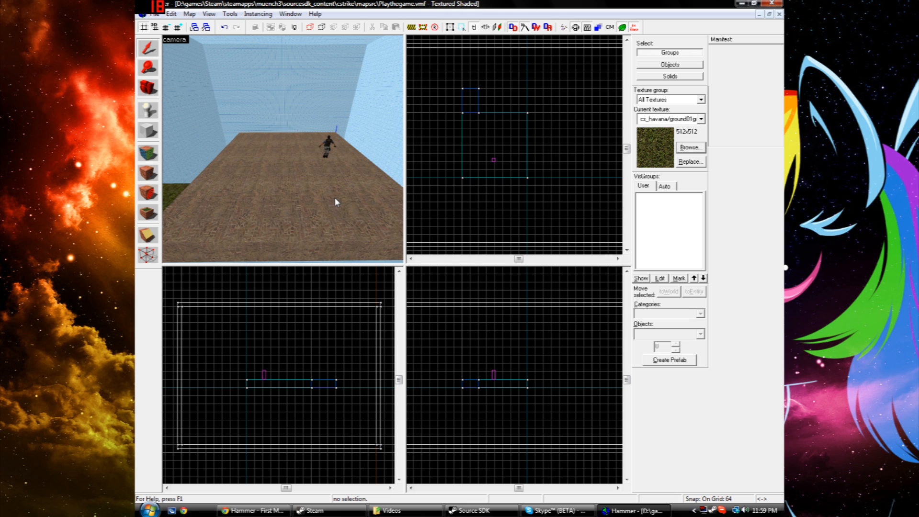
{"action": "key", "text": "a"}
{"action": "key", "text": "a"}
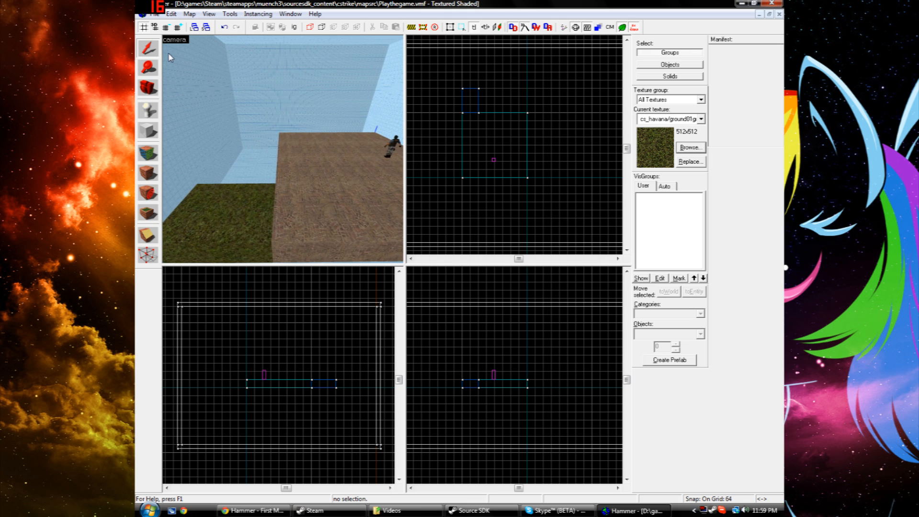
{"action": "key", "text": "s"}
{"action": "key", "text": "w"}
{"action": "key", "text": "w"}
{"action": "key", "text": "w"}
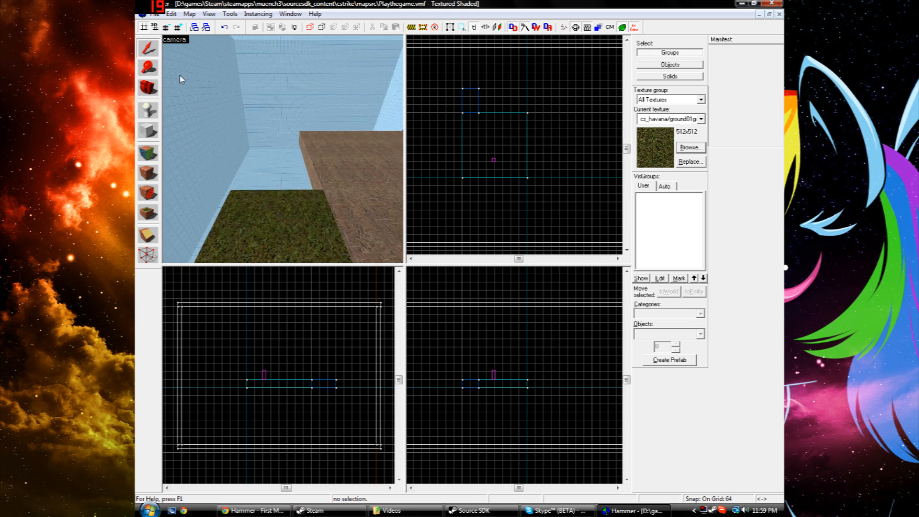
{"action": "left_click", "coordinate": [267, 198]}
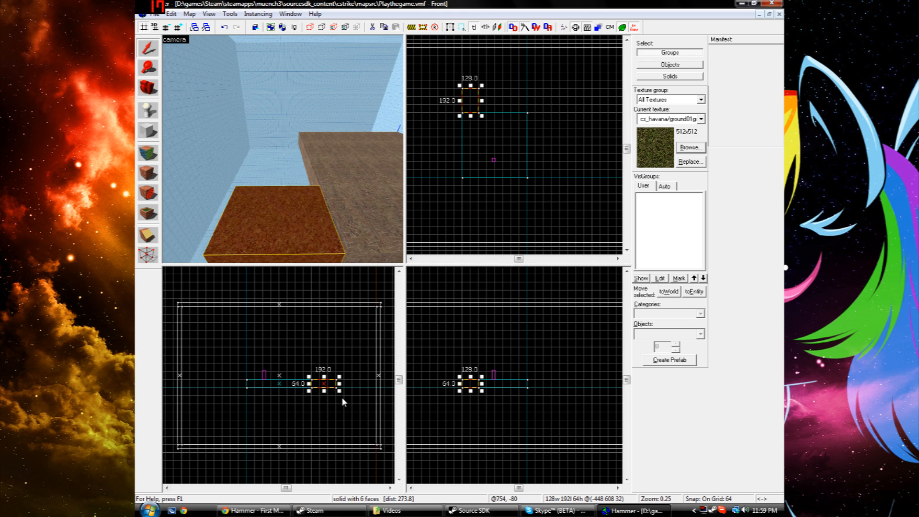
{"action": "left_click_drag", "start_coordinate": [340, 384], "coordinate": [312, 370]}
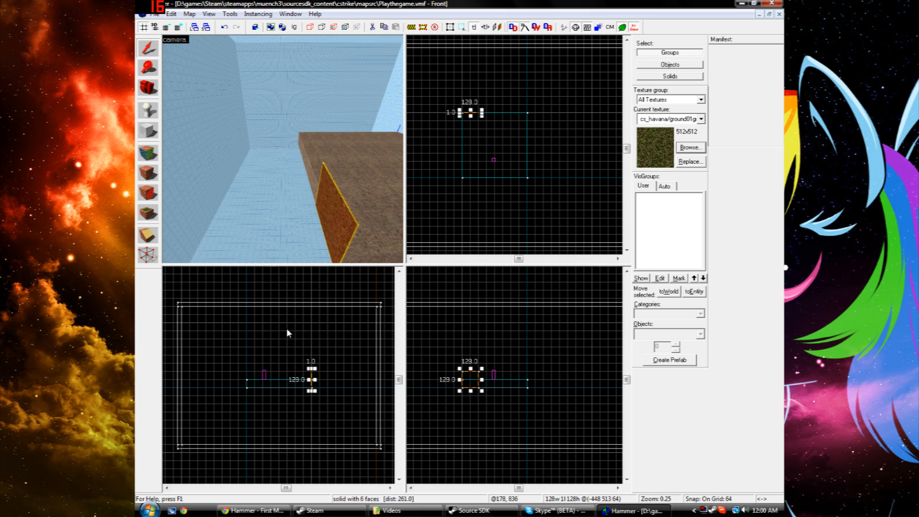
- Enlarge the grass panel into a wall 512 wide and 256 high along the full edge of the brick floor
{"action": "key", "text": "Escape"}
{"action": "left_click", "coordinate": [312, 376]}
{"action": "left_click", "coordinate": [341, 210]}
{"action": "mouse_move", "coordinate": [311, 368]}
{"action": "left_mouse_down"}
{"action": "mouse_move", "coordinate": [311, 343]}
{"action": "mouse_move", "coordinate": [311, 354]}
{"action": "left_mouse_up"}
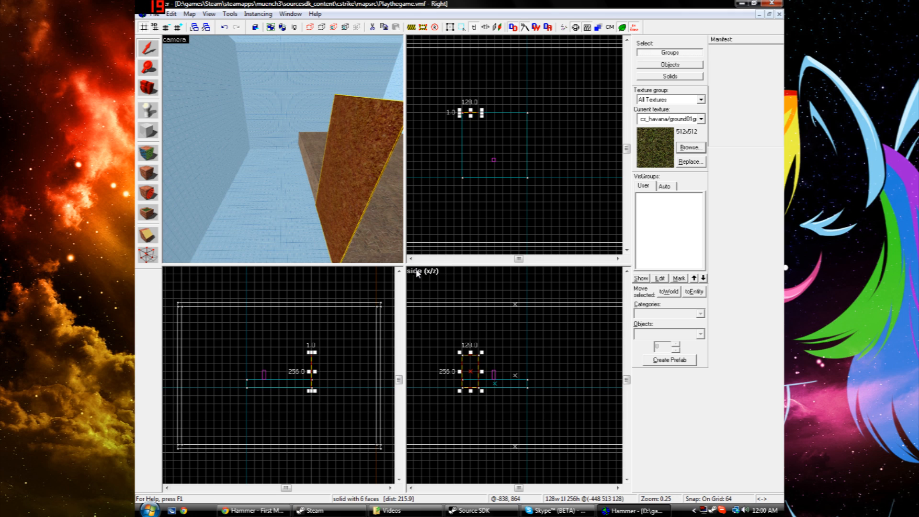
{"action": "left_click_drag", "start_coordinate": [481, 371], "coordinate": [530, 371]}
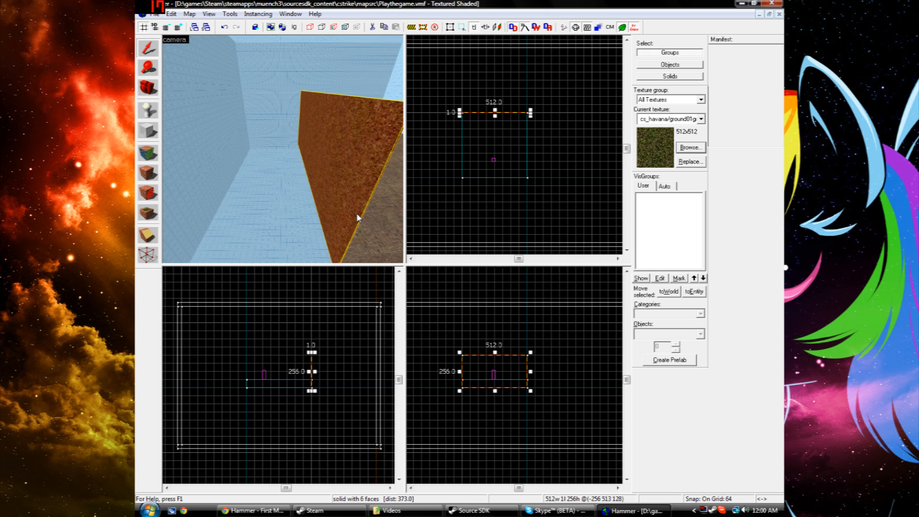
- Copy the grass wall and paste a duplicate of it into the map
{"action": "key", "text": "d"}
{"action": "key", "text": "Left"}
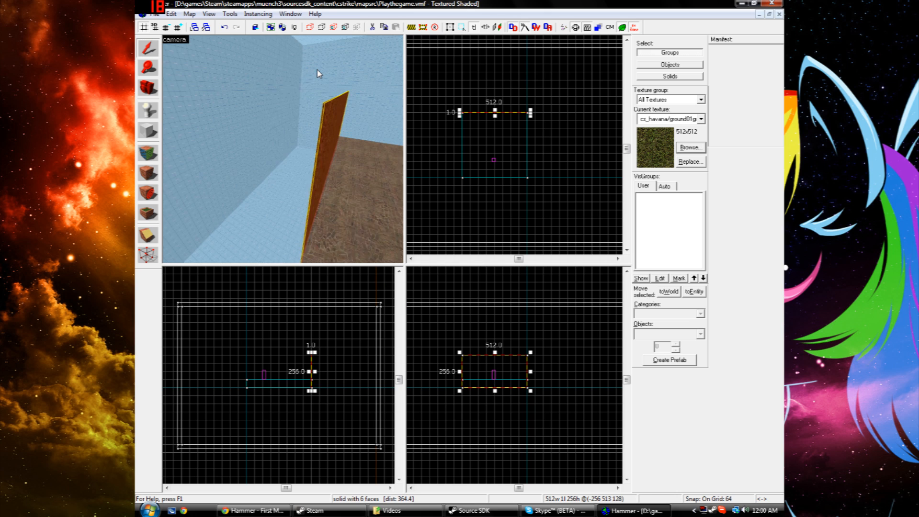
{"action": "key", "text": "d"}
{"action": "key", "text": "s"}
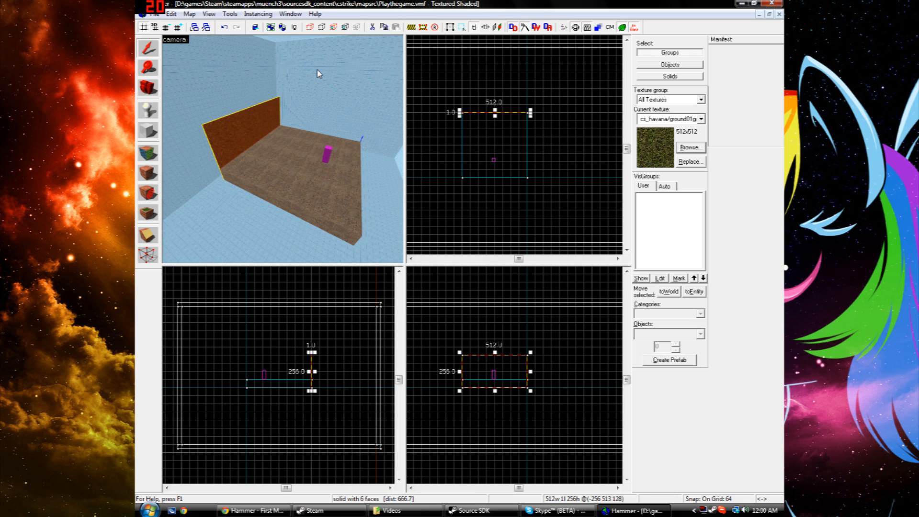
{"action": "left_click", "coordinate": [171, 15]}
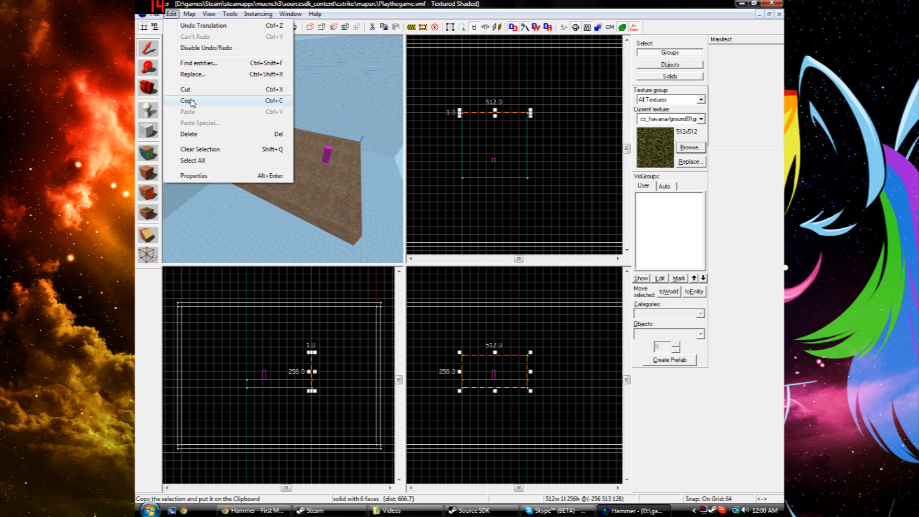
{"action": "left_click", "coordinate": [194, 102]}
{"action": "left_click", "coordinate": [172, 14]}
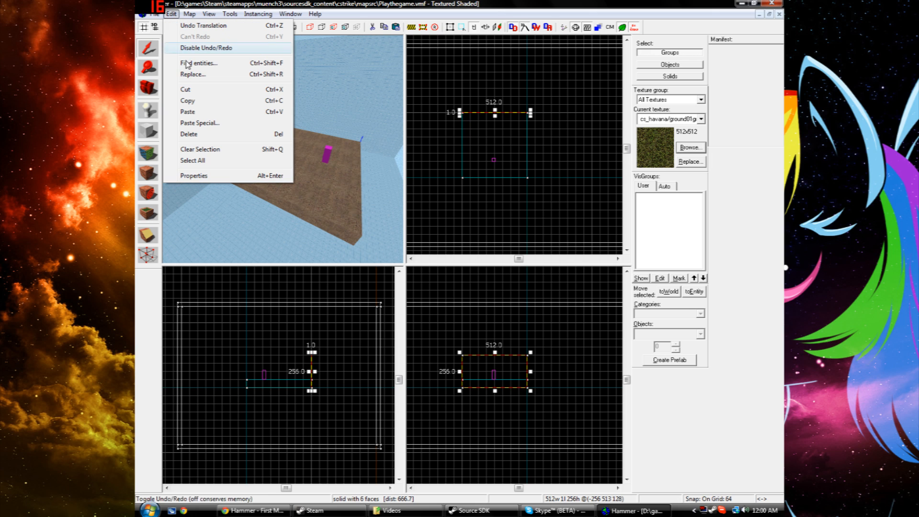
{"action": "left_click", "coordinate": [194, 115]}
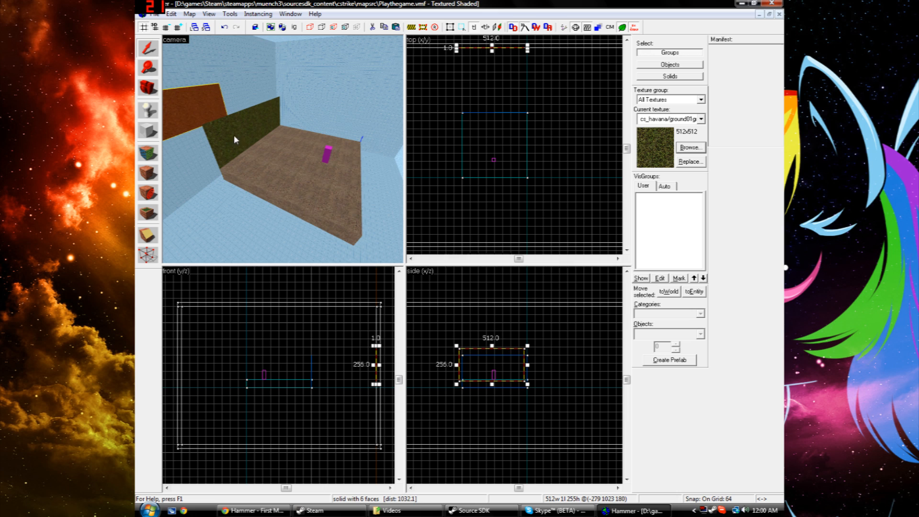
- Align the duplicated grass wall with the opposite edge of the brick floor and clear the selection
{"action": "left_click", "coordinate": [250, 139]}
{"action": "left_click", "coordinate": [197, 111]}
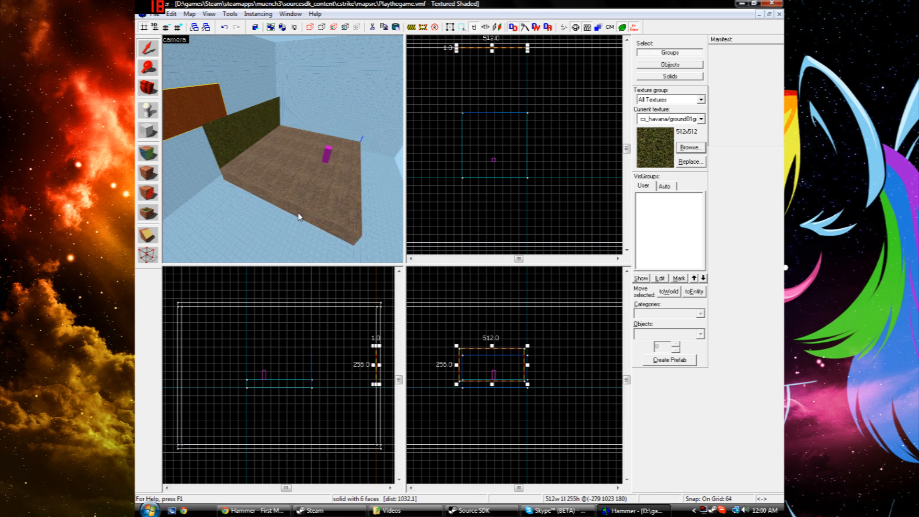
{"action": "left_click_drag", "start_coordinate": [484, 367], "coordinate": [494, 375]}
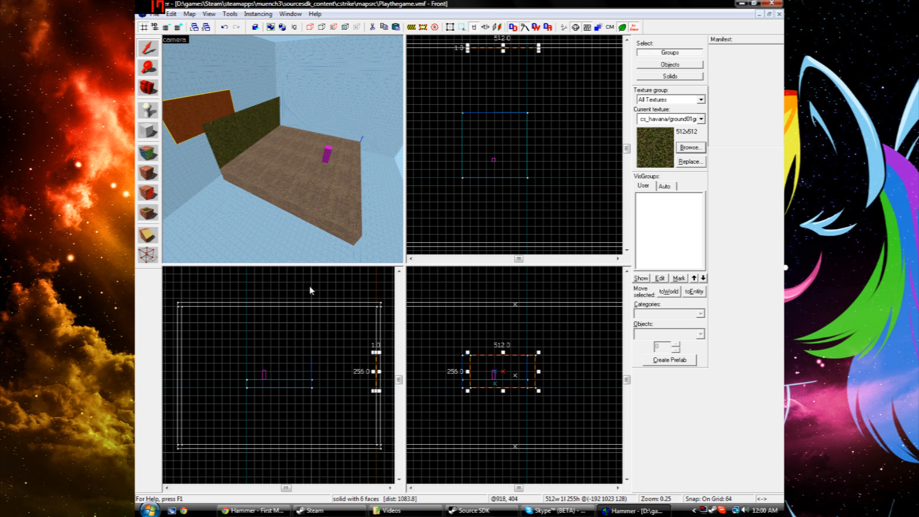
{"action": "left_click_drag", "start_coordinate": [367, 371], "coordinate": [247, 372]}
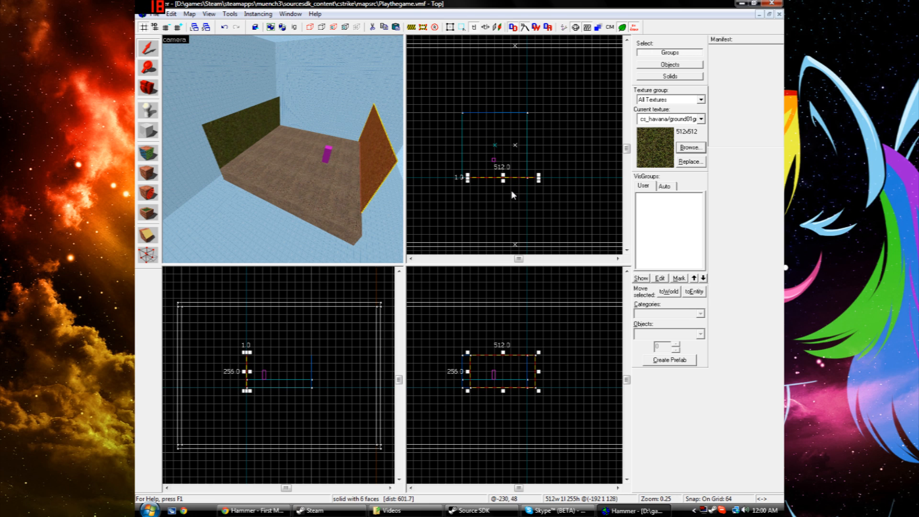
{"action": "left_click_drag", "start_coordinate": [495, 375], "coordinate": [498, 375]}
{"action": "left_click", "coordinate": [348, 105]}
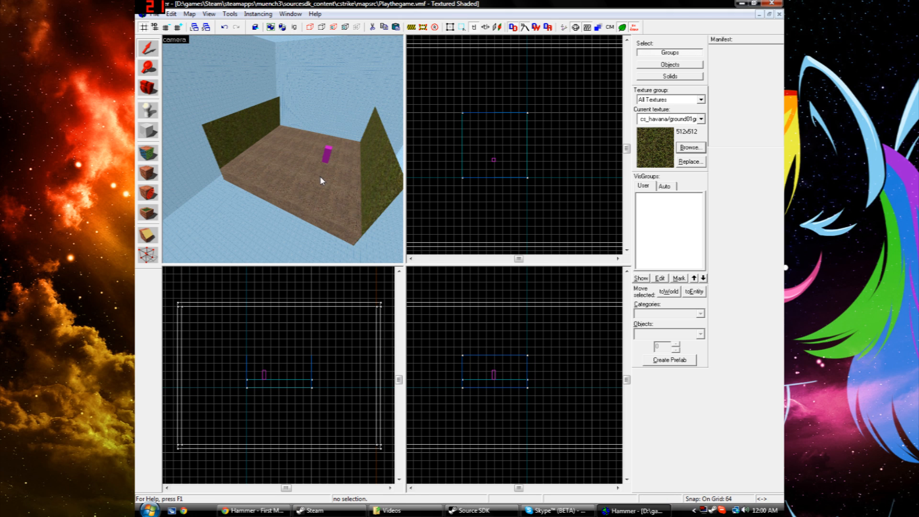
- Examine the two grass walls flanking the brick floor from several angles in the camera view
{"action": "key", "text": "a"}
{"action": "key", "text": "a"}
{"action": "key", "text": "d"}
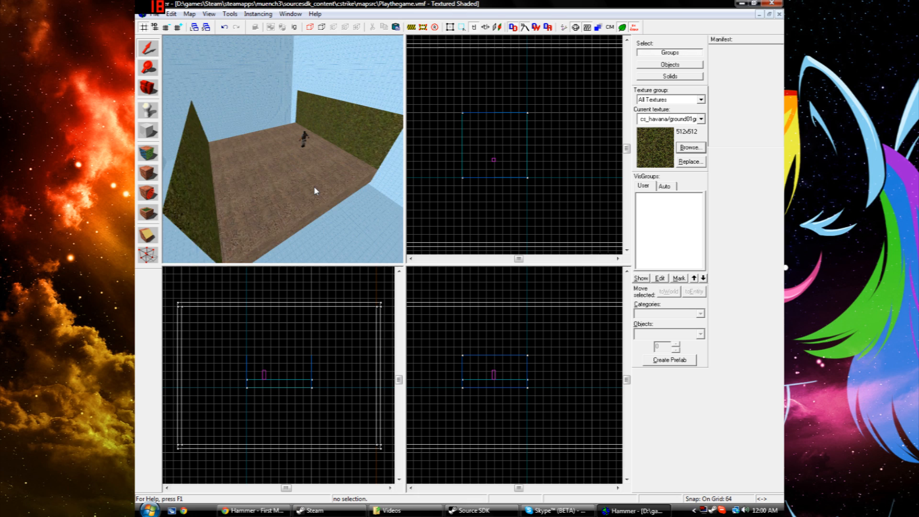
{"action": "key", "text": "a"}
{"action": "key", "text": "a"}
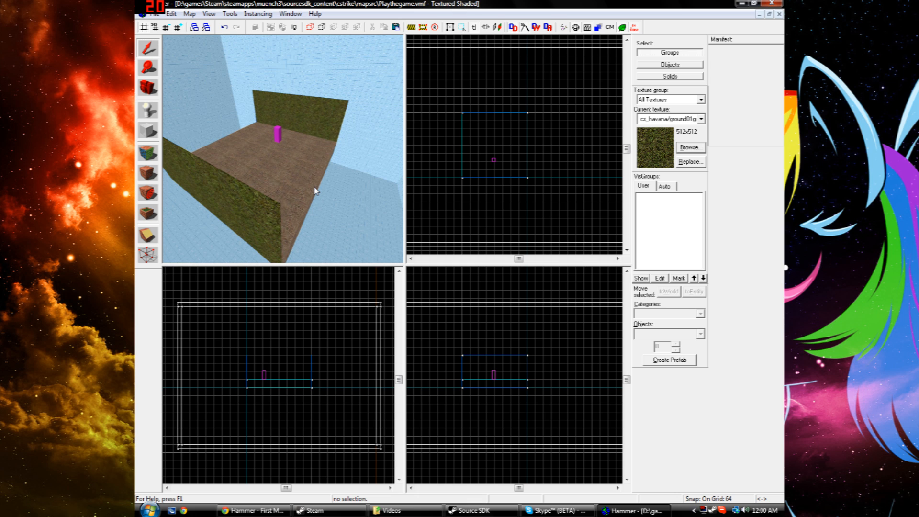
{"action": "key", "text": "Left"}
{"action": "key", "text": "d"}
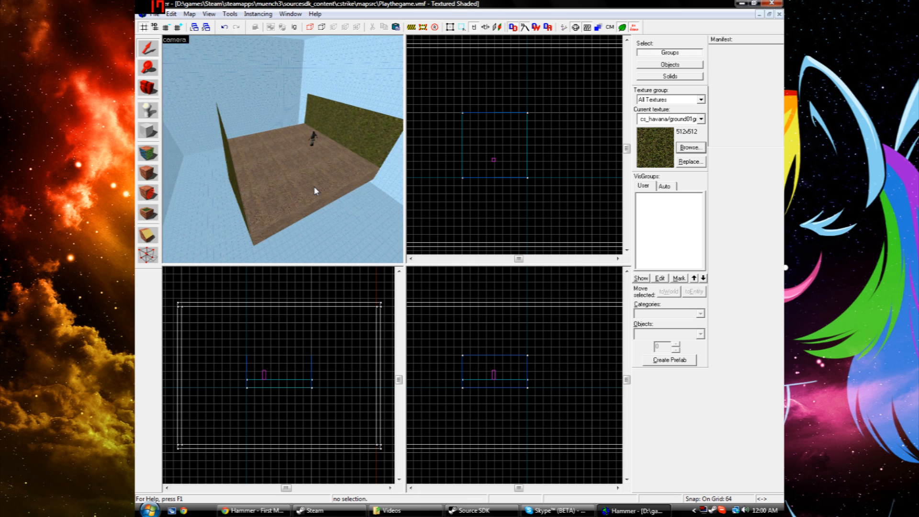
{"action": "key", "text": "Left"}
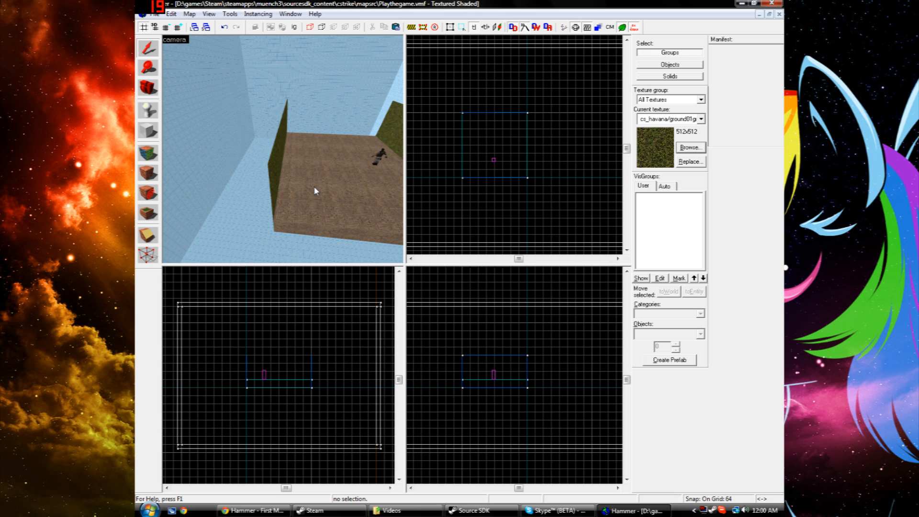
{"action": "key", "text": "d"}
{"action": "key", "text": "d"}
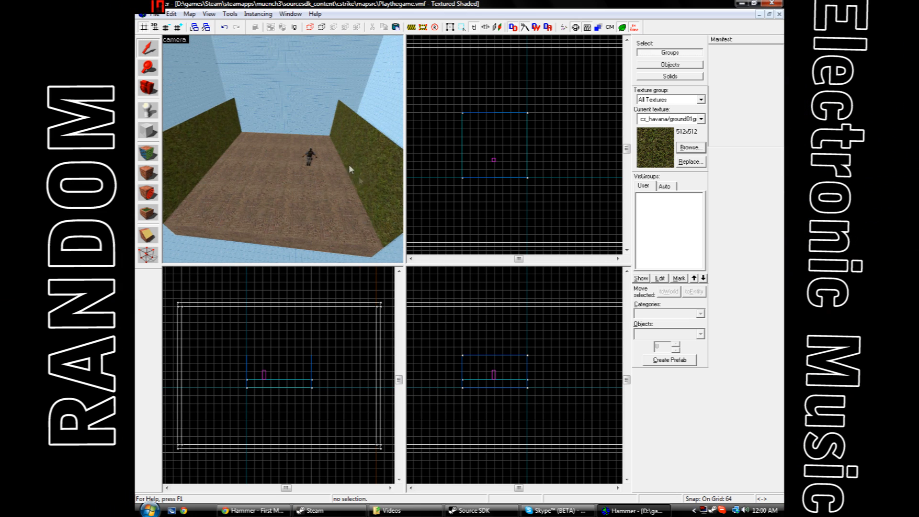
- Duplicate a grass wall and reshape the copy into a ceiling 512 wide, 512 long and 1 high resting on both walls
{"action": "left_click", "coordinate": [358, 176]}
{"action": "left_click", "coordinate": [171, 13]}
{"action": "left_click", "coordinate": [187, 113]}
{"action": "left_click", "coordinate": [171, 14]}
{"action": "left_click", "coordinate": [187, 123]}
{"action": "left_click_drag", "start_coordinate": [560, 369], "coordinate": [505, 366]}
{"action": "key", "text": "s"}
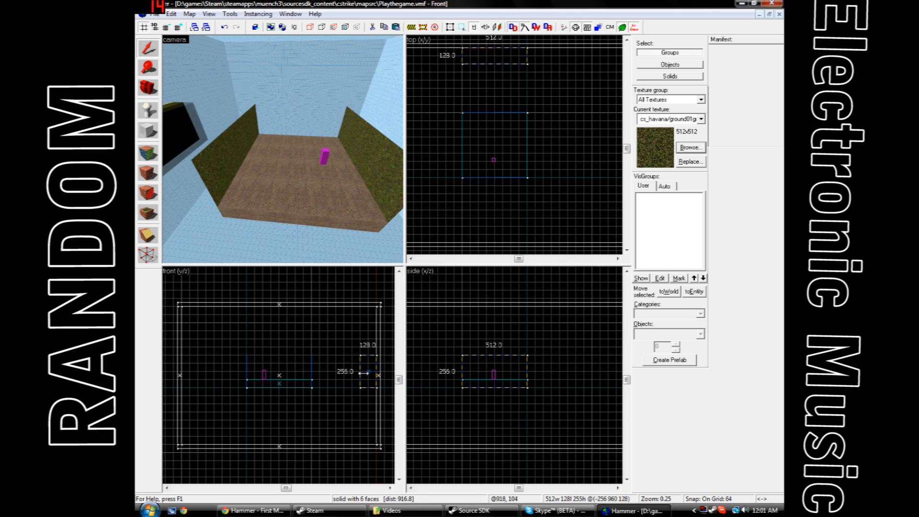
{"action": "left_click_drag", "start_coordinate": [373, 372], "coordinate": [258, 364]}
{"action": "left_click_drag", "start_coordinate": [323, 355], "coordinate": [320, 368]}
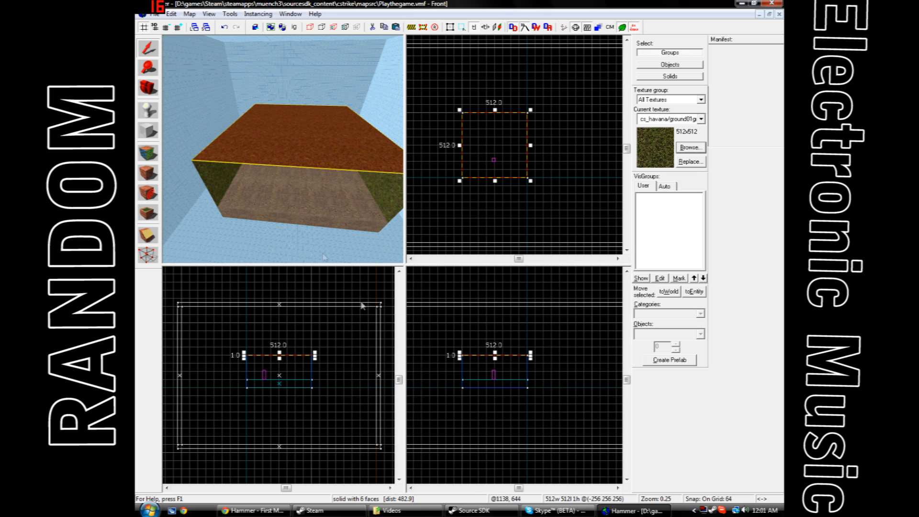
- Apply the brick/brickwall003a texture from the Wall filter to both walls and the ceiling, and clear the selection
{"action": "scroll", "coordinate": [334, 210], "scroll_direction": "up", "scroll_amount": 3}
{"action": "scroll", "coordinate": [334, 215], "scroll_direction": "down", "scroll_amount": 5}
{"action": "left_click", "coordinate": [215, 144]}
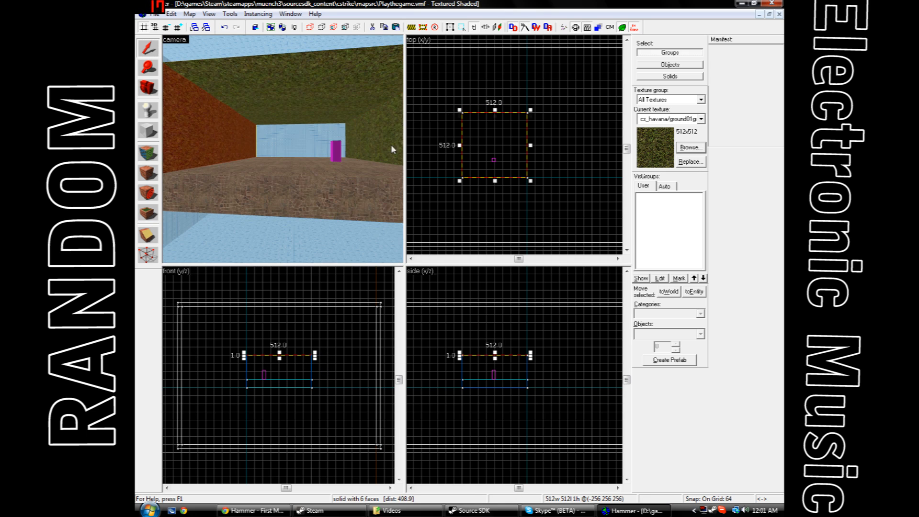
{"action": "left_click", "coordinate": [375, 140]}
{"action": "left_click", "coordinate": [330, 100], "text": "ctrl"}
{"action": "left_click", "coordinate": [220, 147], "text": "ctrl"}
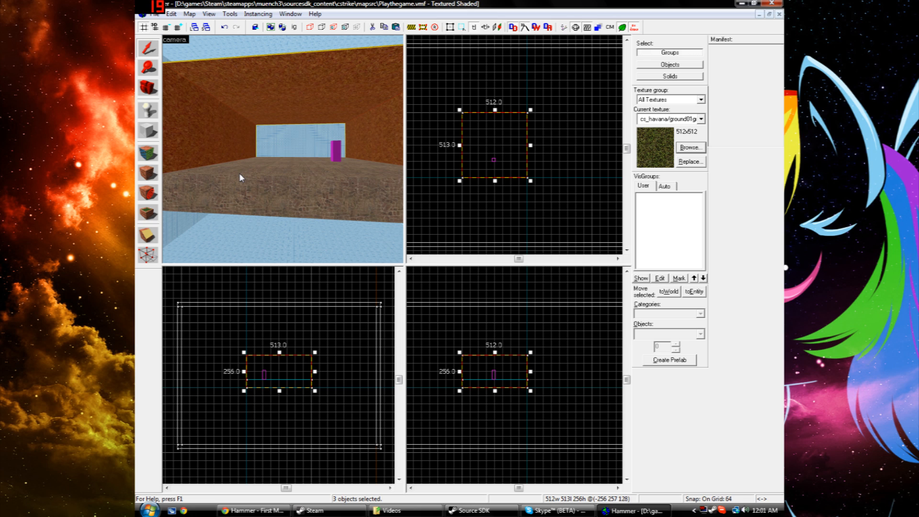
{"action": "left_click", "coordinate": [689, 148]}
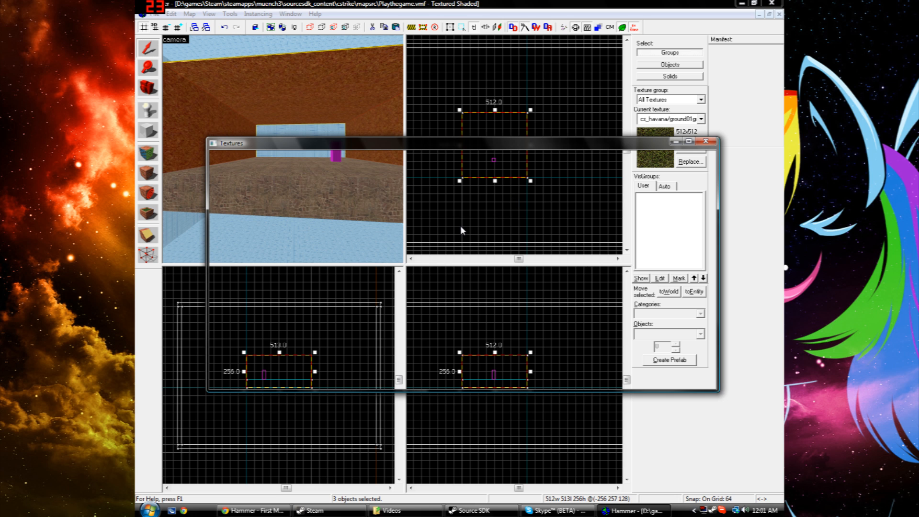
{"action": "type", "text": "Wall"}
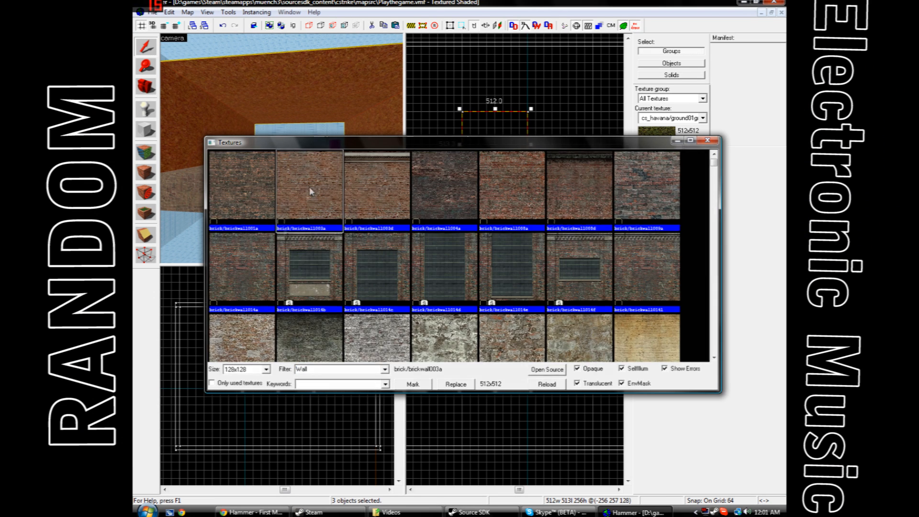
{"action": "double_click", "coordinate": [310, 191]}
{"action": "key", "text": "shift+t"}
{"action": "key", "text": "Escape"}
- Create a brick/brickwall003a floor block extending the brick floor beyond one of the room's open ends, at the same depth
{"action": "key", "text": "z"}
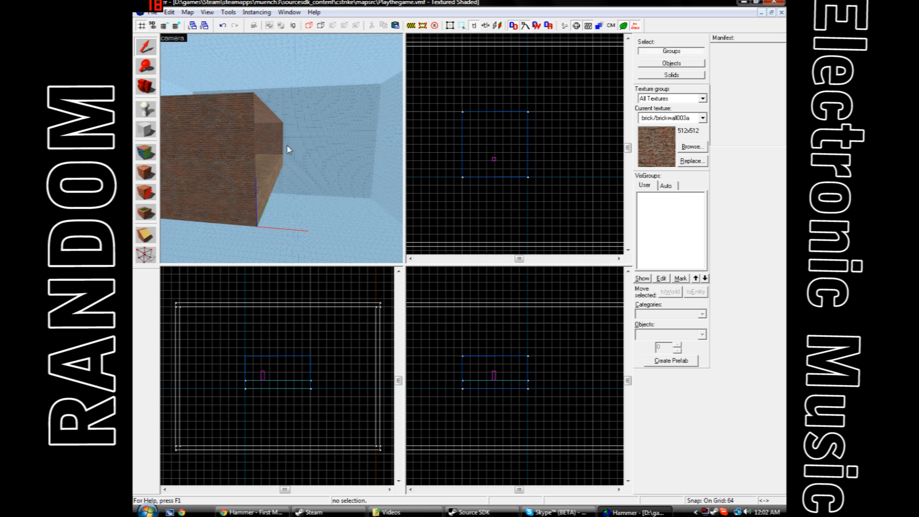
{"action": "left_click", "coordinate": [311, 388]}
{"action": "left_click", "coordinate": [146, 130]}
{"action": "left_click_drag", "start_coordinate": [308, 381], "coordinate": [345, 380]}
{"action": "mouse_move", "coordinate": [476, 99]}
{"action": "left_mouse_down"}
{"action": "mouse_move", "coordinate": [541, 165]}
{"action": "mouse_move", "coordinate": [560, 110]}
{"action": "mouse_move", "coordinate": [537, 122]}
{"action": "mouse_move", "coordinate": [578, 186]}
{"action": "mouse_move", "coordinate": [550, 168]}
{"action": "left_mouse_up"}
{"action": "key", "text": "z"}
{"action": "key", "text": "Return"}
{"action": "left_click", "coordinate": [480, 291]}
{"action": "key", "text": "Return"}
{"action": "key", "text": "shift+s"}
{"action": "left_click", "coordinate": [569, 158]}
{"action": "key", "text": "Escape"}
- Create a pillar 128 wide, 128 long and 256 high with brick/brickwall014d at an outer corner of the floor extension
{"action": "key", "text": "shift+b"}
{"action": "left_click_drag", "start_coordinate": [560, 377], "coordinate": [558, 353]}
{"action": "left_click", "coordinate": [692, 147]}
{"action": "double_click", "coordinate": [217, 271]}
{"action": "key", "text": "Return"}
{"action": "left_click_drag", "start_coordinate": [262, 231], "coordinate": [278, 174]}
{"action": "key", "text": "shift+q"}
{"action": "left_click_drag", "start_coordinate": [569, 112], "coordinate": [560, 111]}
{"action": "left_click", "coordinate": [169, 12]}
{"action": "left_click", "coordinate": [178, 22]}
{"action": "left_click", "coordinate": [169, 12]}
{"action": "left_click", "coordinate": [190, 35]}
- Duplicate the brick/brickwall014d pillar and place the copy at the opposite outer corner of the floor extension
{"action": "left_click", "coordinate": [145, 47]}
{"action": "left_click", "coordinate": [351, 136]}
{"action": "left_click", "coordinate": [169, 12]}
{"action": "left_click", "coordinate": [178, 84]}
{"action": "left_click", "coordinate": [168, 12]}
{"action": "left_click", "coordinate": [178, 94]}
{"action": "left_click_drag", "start_coordinate": [618, 73], "coordinate": [554, 120]}
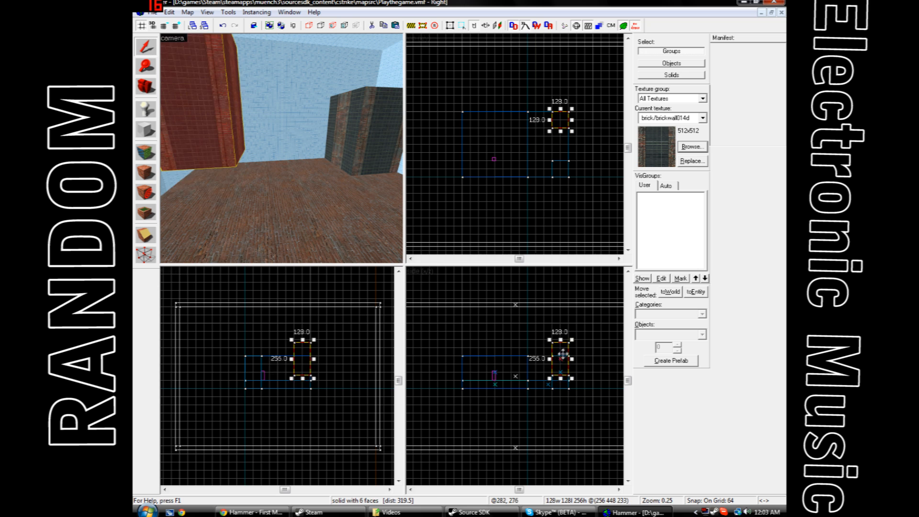
{"action": "left_click_drag", "start_coordinate": [564, 353], "coordinate": [565, 366]}
{"action": "key", "text": "Escape"}
- Create a thin slab spanning the tops of the two pillars and apply brick/brickwall017b to it
{"action": "left_click", "coordinate": [145, 129]}
{"action": "left_click_drag", "start_coordinate": [565, 115], "coordinate": [563, 177]}
{"action": "left_click_drag", "start_coordinate": [558, 144], "coordinate": [551, 145]}
{"action": "left_click_drag", "start_coordinate": [561, 392], "coordinate": [560, 355]}
{"action": "key", "text": "Return"}
{"action": "left_click", "coordinate": [692, 147]}
{"action": "double_click", "coordinate": [572, 201]}
{"action": "key", "text": "shift+t"}
{"action": "key", "text": "z"}
{"action": "key", "text": "w"}
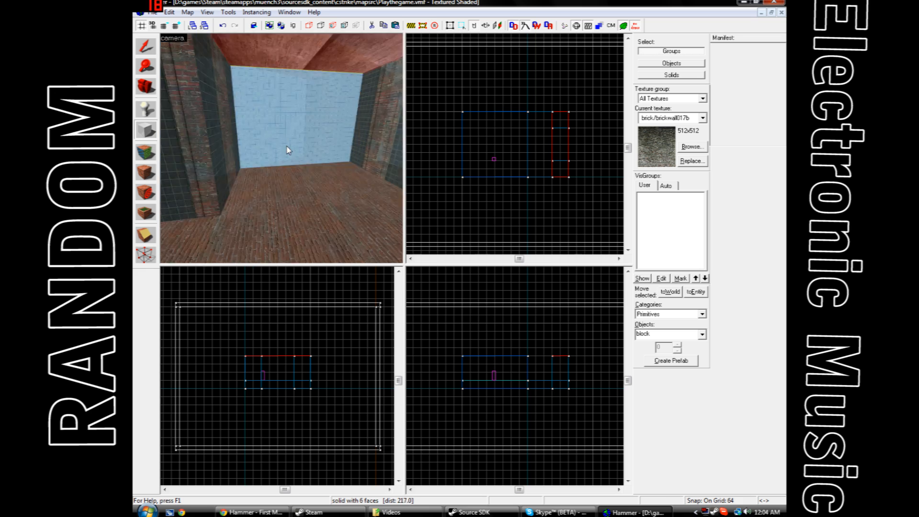
- Create a brick/brickwall017b block 192 wide, 512 long and 256 high behind the two pillars and clear the selection
{"action": "key", "text": "z"}
{"action": "left_click_drag", "start_coordinate": [576, 183], "coordinate": [607, 102]}
{"action": "key", "text": "z"}
{"action": "key", "text": "z"}
{"action": "key", "text": "Return"}
{"action": "key", "text": "z"}
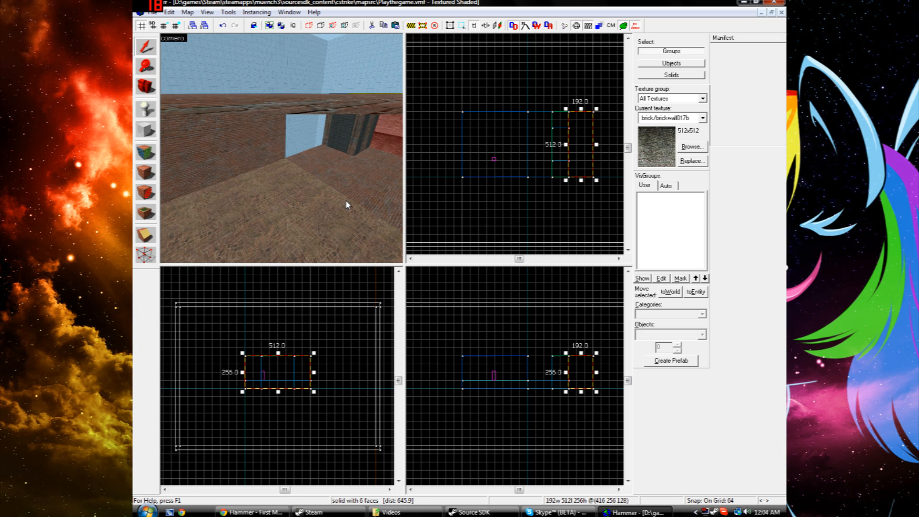
{"action": "key", "text": "Escape"}
- Examine the brick room, player spawn and pillared end wall from inside in the camera view
{"action": "key", "text": "Right"}
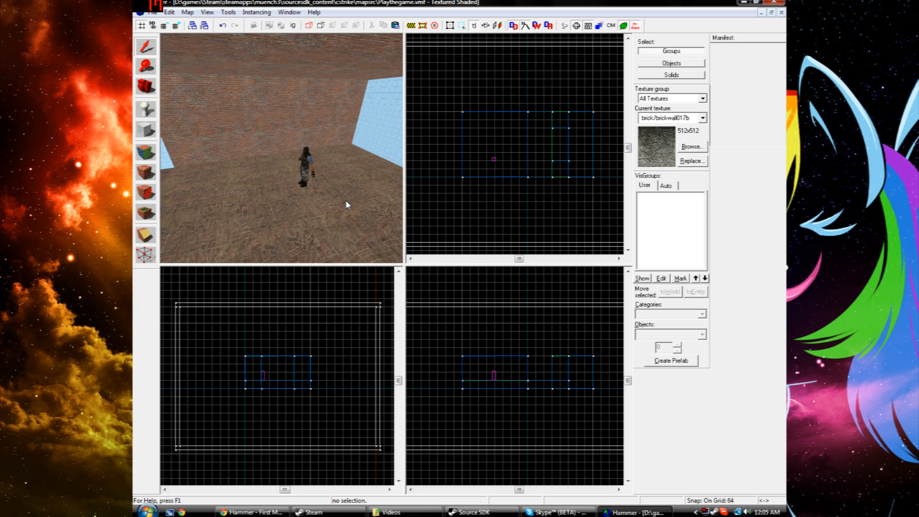
{"action": "key", "text": "w"}
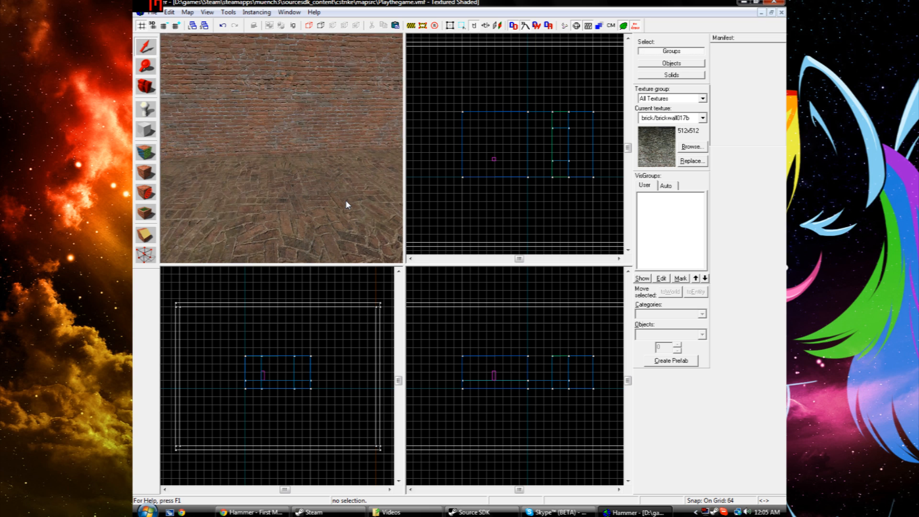
{"action": "key", "text": "s"}
{"action": "key", "text": "w"}
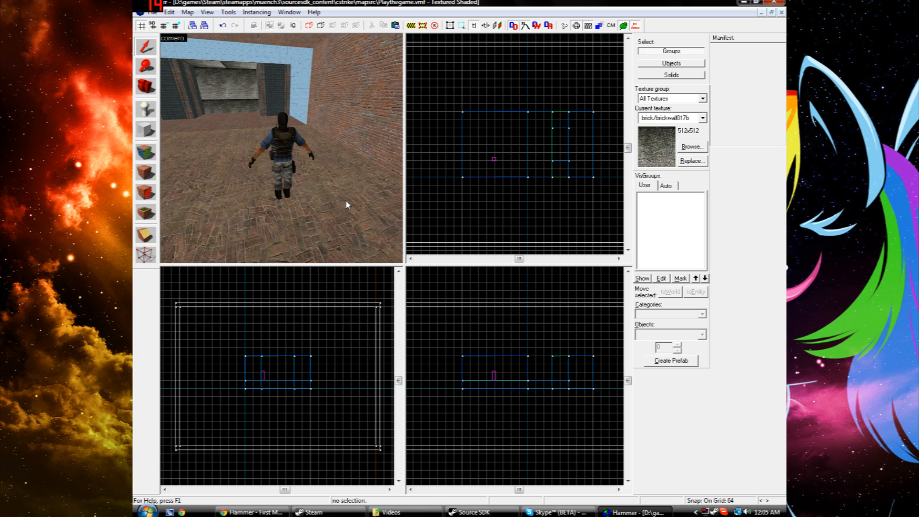
{"action": "key", "text": "w"}
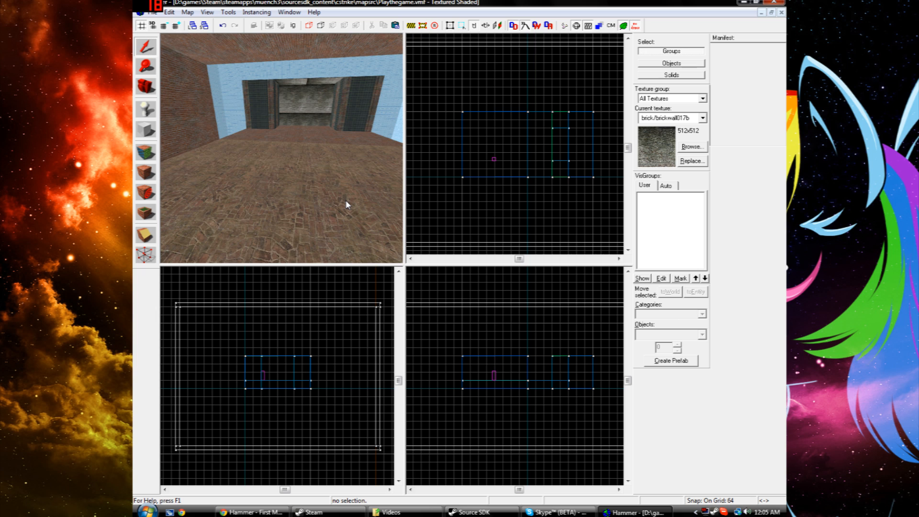
- Compile the map with BSP, VIS and RAD all set to Normal and launch it in the game
{"action": "key", "text": "s"}
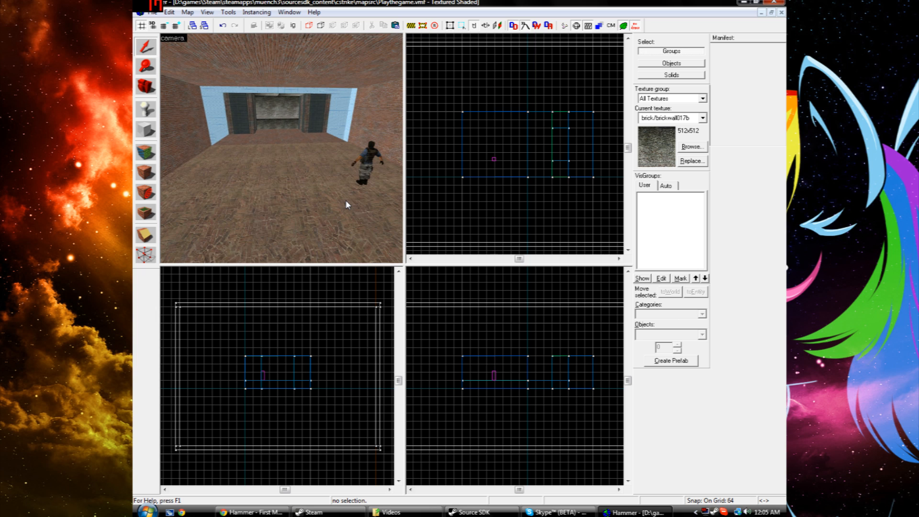
{"action": "key", "text": "w"}
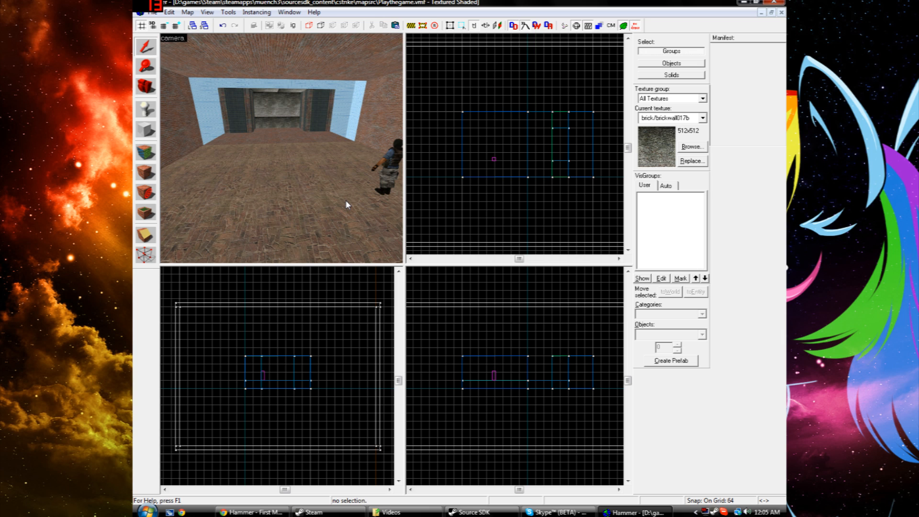
{"action": "key", "text": "F9"}
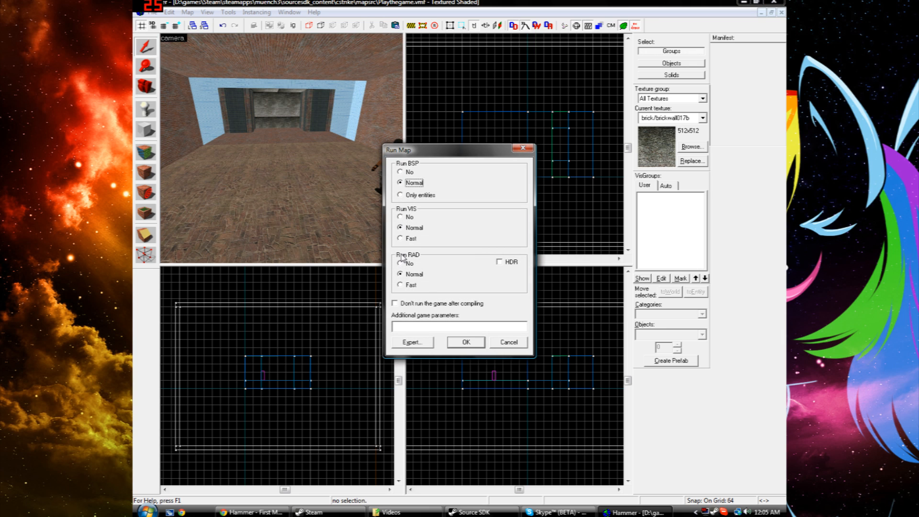
{"action": "left_click", "coordinate": [464, 342]}
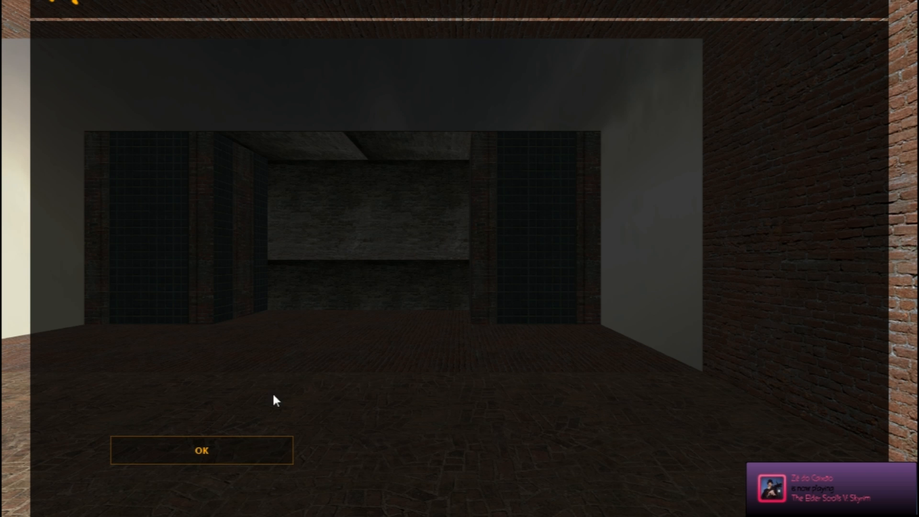
- Dismiss the map briefing and join the Terrorist team as Guerilla Warfare
{"action": "left_click", "coordinate": [222, 449]}
{"action": "left_click", "coordinate": [261, 232]}
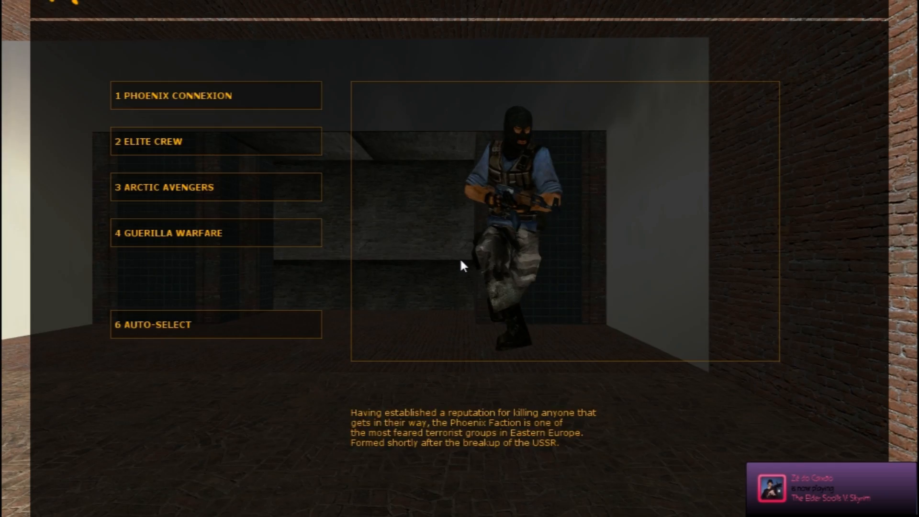
{"action": "left_click", "coordinate": [224, 235]}
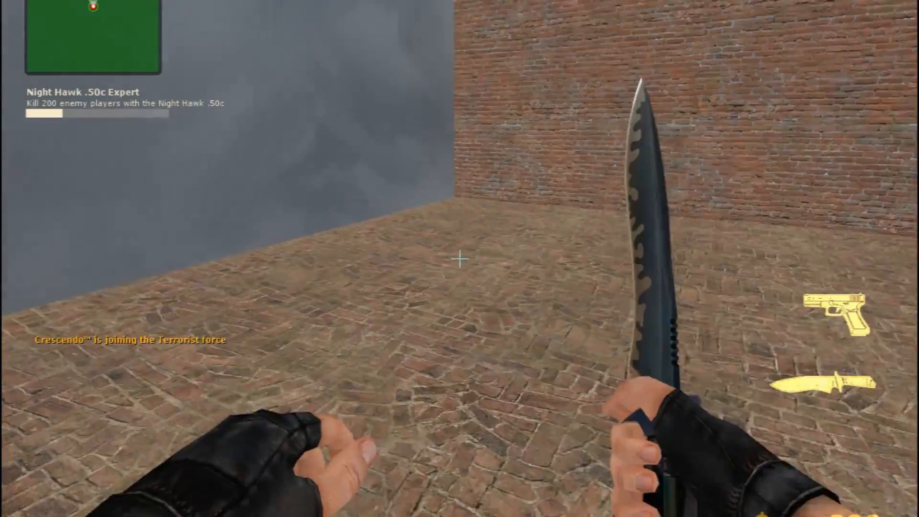
- Walk around the compiled room and examine the brick walls, floors and skybox openings, test-firing the pistol along the way
{"action": "left_click", "coordinate": [460, 259]}
{"action": "scroll", "coordinate": [459, 259], "scroll_direction": "up", "scroll_amount": 1}
{"action": "left_click", "coordinate": [460, 258]}
{"action": "key", "text": "w"}
{"action": "left_click", "coordinate": [460, 258]}
{"action": "left_click", "coordinate": [460, 258]}
{"action": "key", "text": "w"}
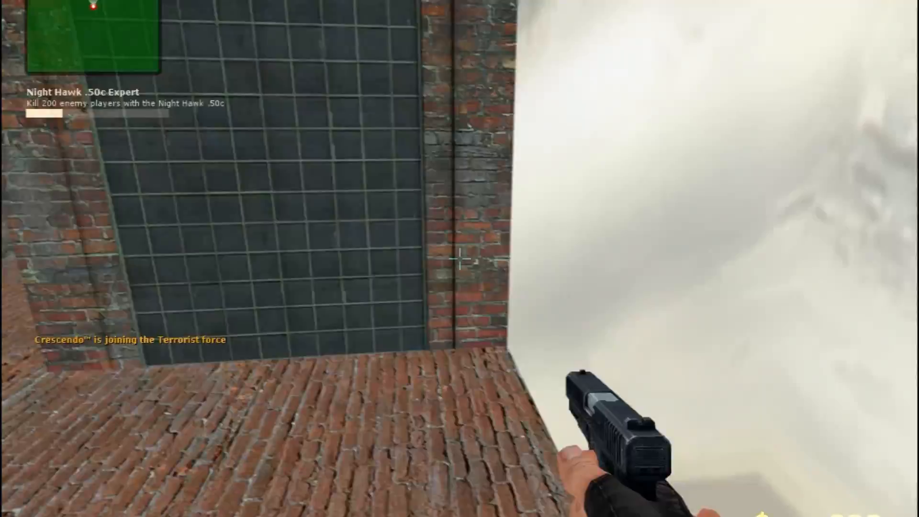
{"action": "right_click", "coordinate": [459, 259]}
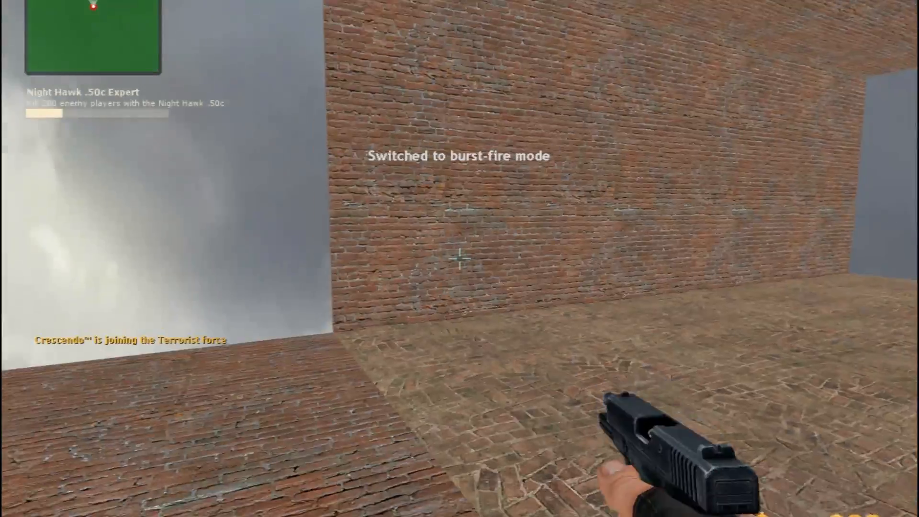
{"action": "left_click", "coordinate": [460, 258]}
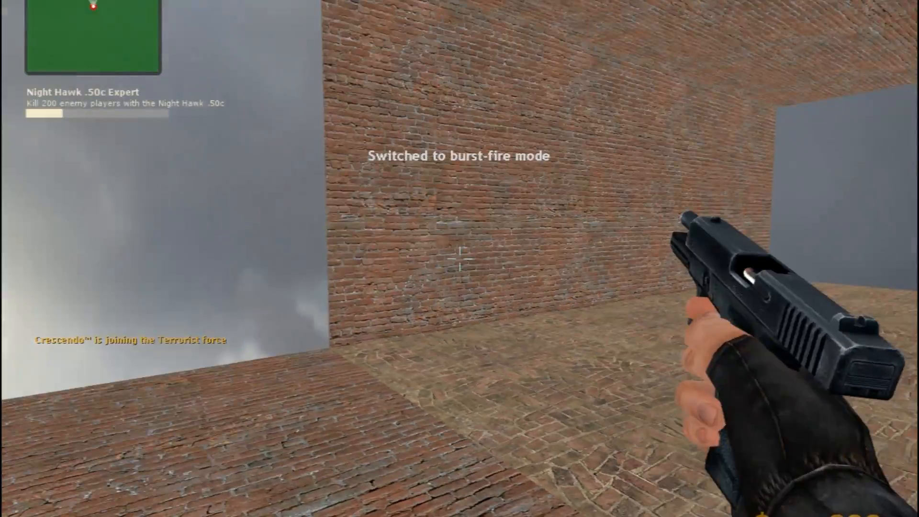
{"action": "key", "text": "w"}
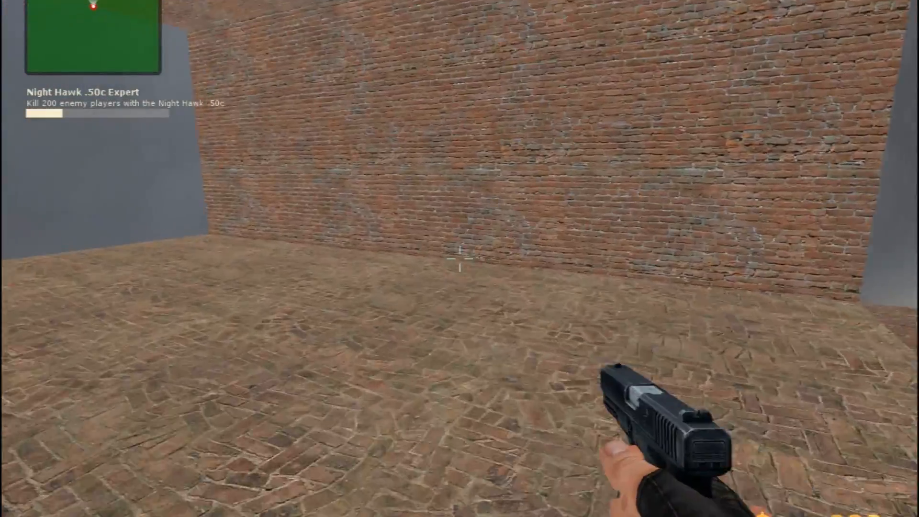
{"action": "right_click", "coordinate": [460, 258]}
{"action": "left_click", "coordinate": [460, 259]}
{"action": "left_click", "coordinate": [460, 258]}
{"action": "left_click", "coordinate": [460, 258]}
{"action": "left_click", "coordinate": [459, 258]}
{"action": "key", "text": "w"}
{"action": "key", "text": "r"}
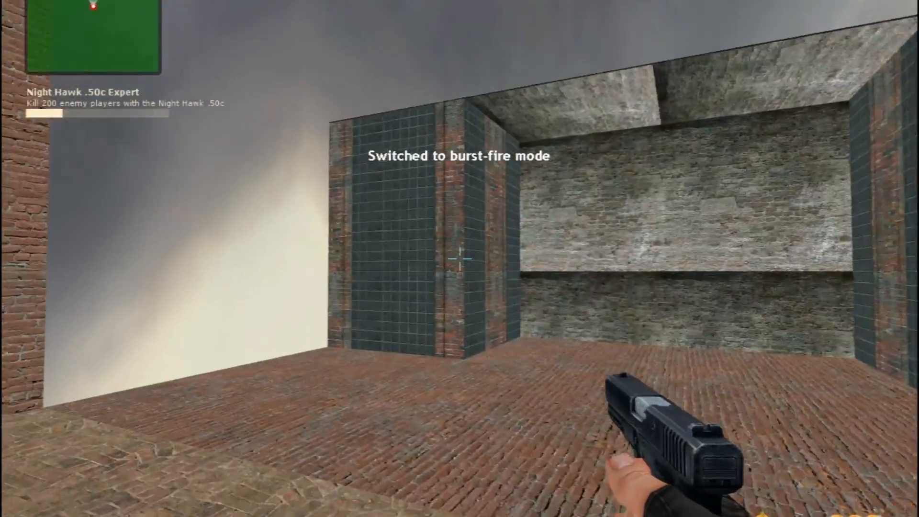
- Examine the pillared end of the map and its brick back wall in game, shooting at the surfaces in semi-automatic and burst-fire modes
{"action": "left_click", "coordinate": [459, 259]}
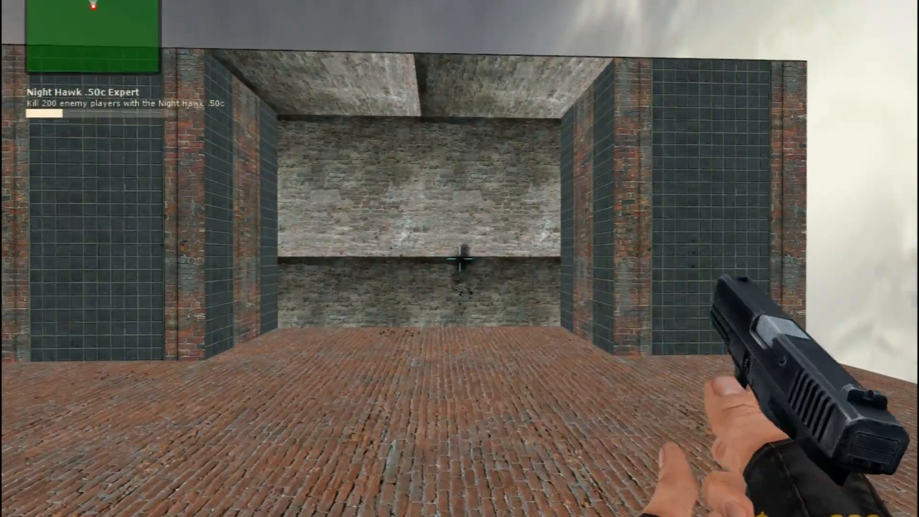
{"action": "key", "text": "w"}
{"action": "left_click", "coordinate": [460, 259]}
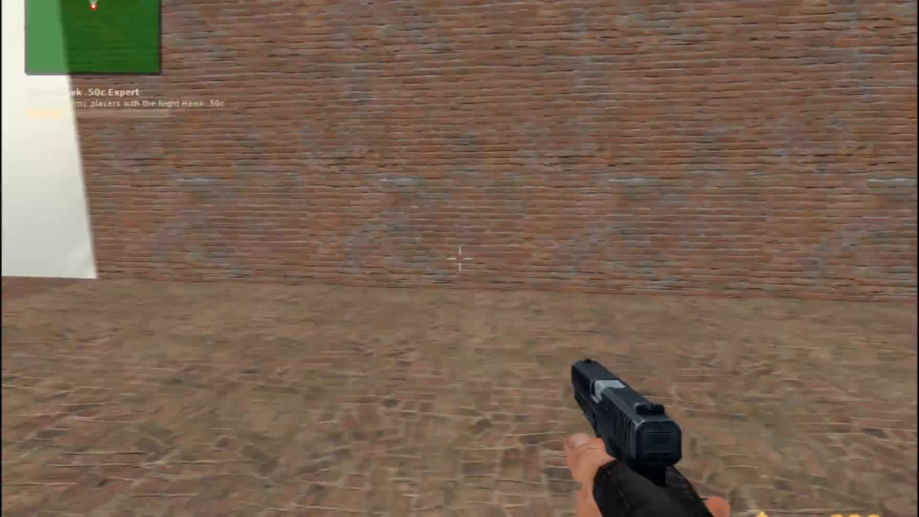
{"action": "right_click", "coordinate": [459, 258]}
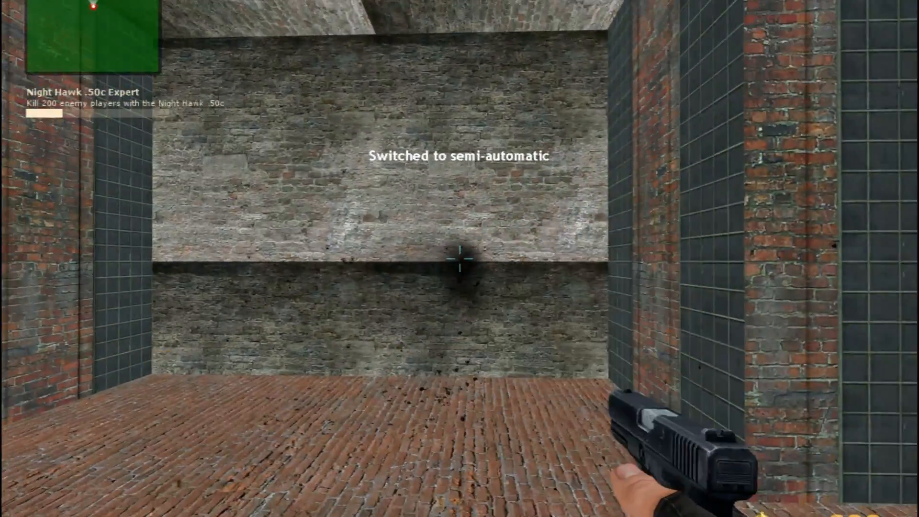
{"action": "key", "text": "s"}
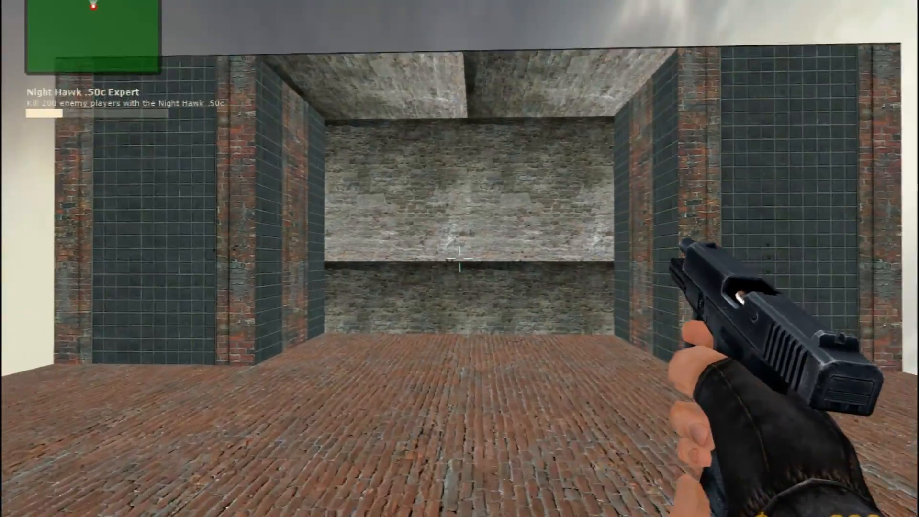
{"action": "key", "text": "3"}
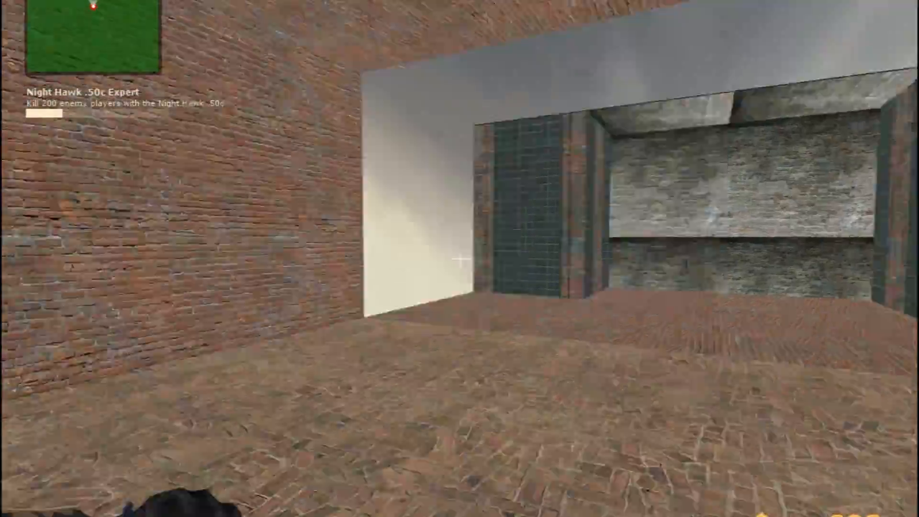
{"action": "key", "text": "2"}
{"action": "left_click", "coordinate": [459, 258]}
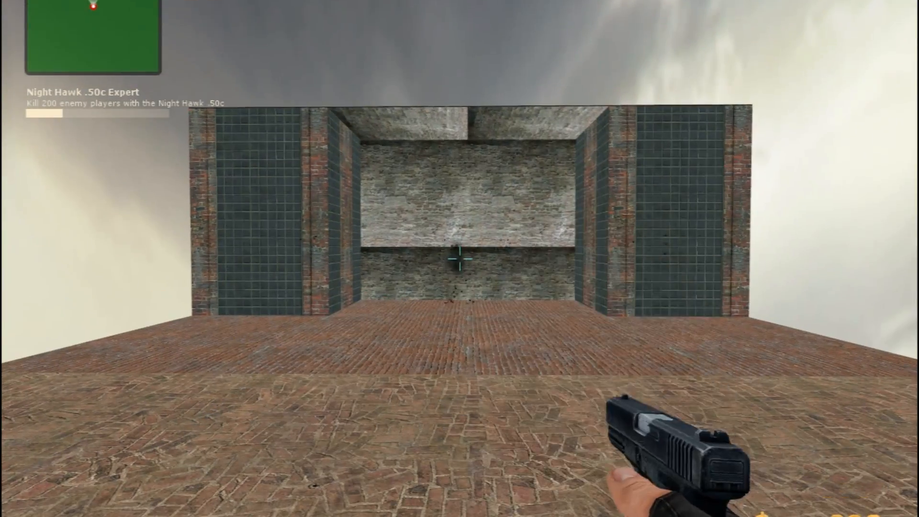
{"action": "key", "text": "r"}
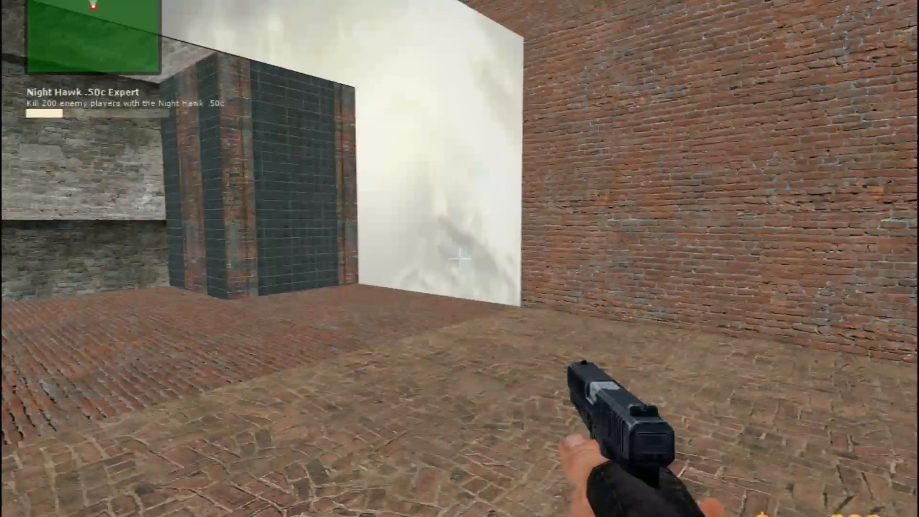
{"action": "right_click", "coordinate": [459, 259]}
{"action": "left_click", "coordinate": [459, 258]}
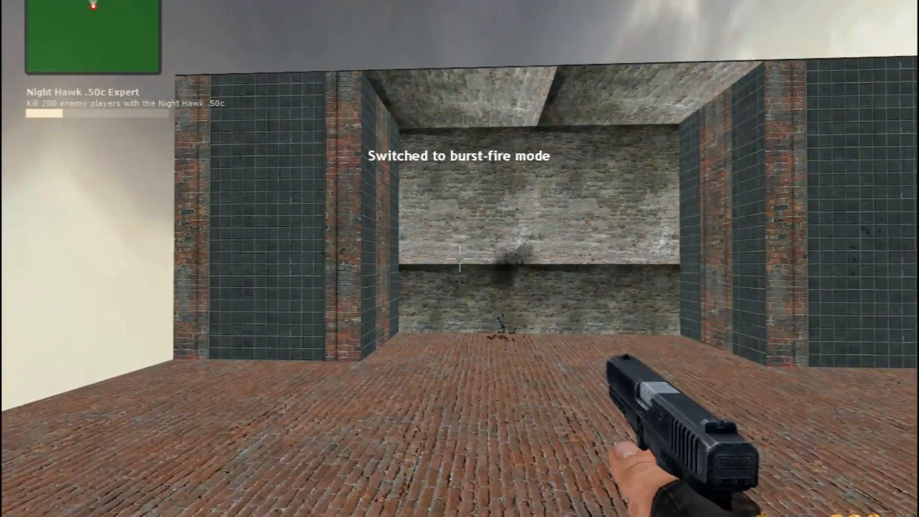
{"action": "left_click", "coordinate": [460, 258]}
{"action": "key", "text": "r"}
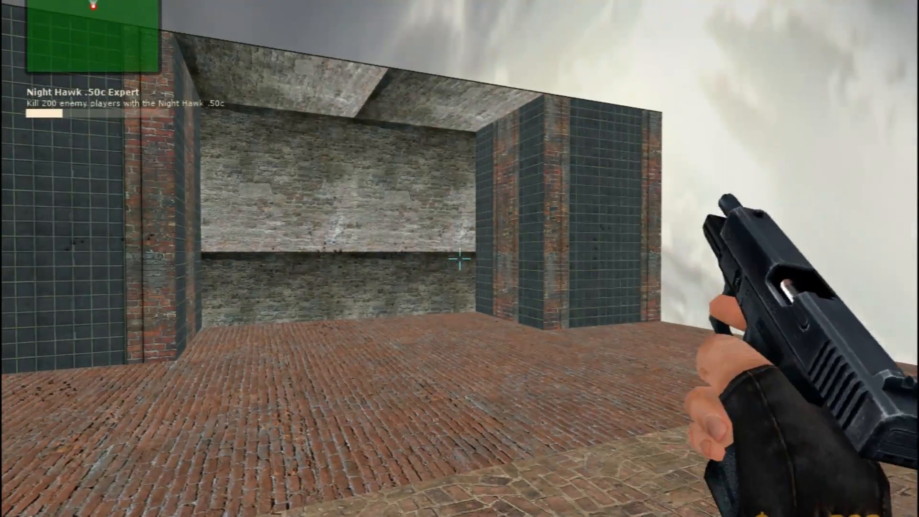
{"action": "key", "text": "w"}
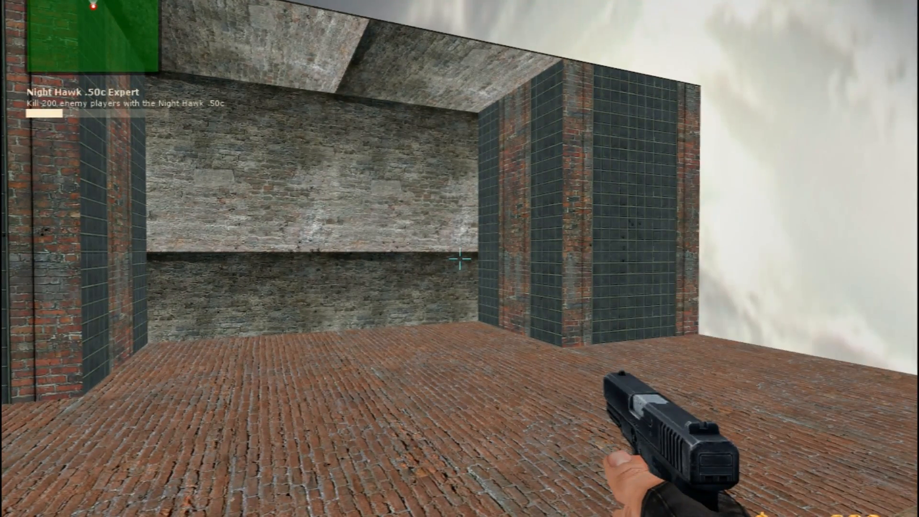